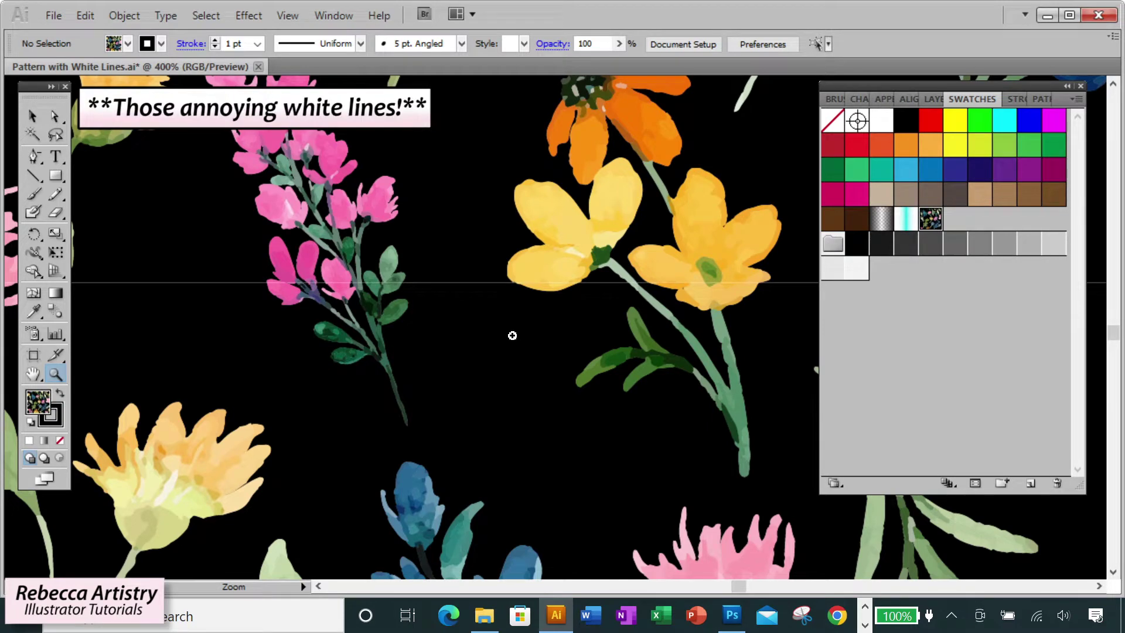
Zoom in near the yellow flower to check for seams, then draw a rectangle across the artwork.
scroll(512, 336, down, 1)
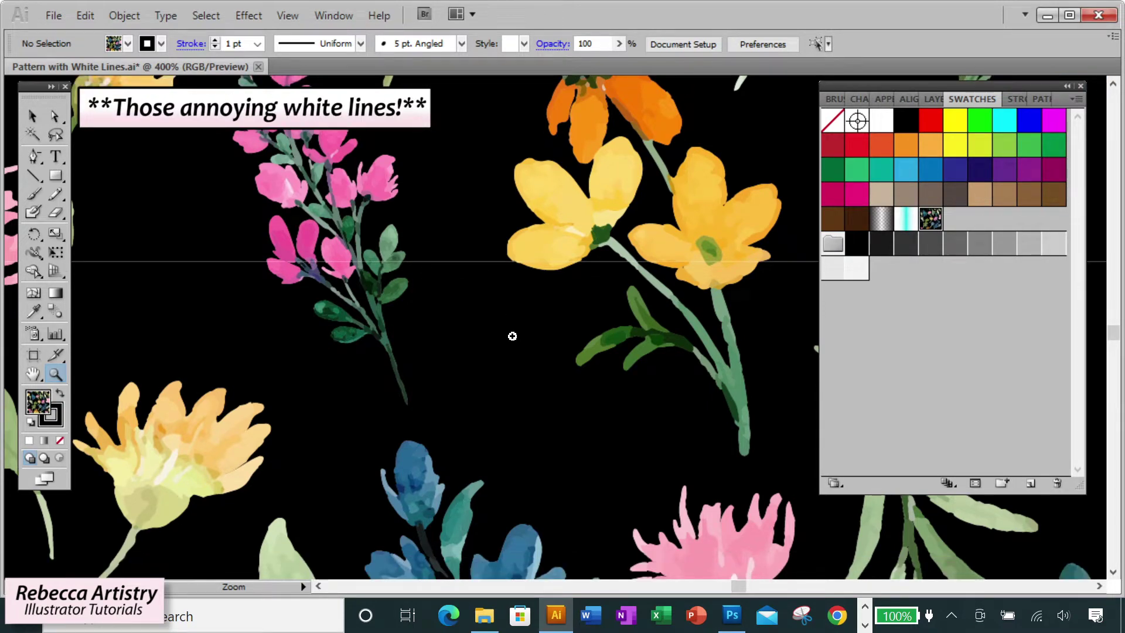
click(313, 398)
scroll(452, 339, up, 8)
scroll(450, 350, up, 10)
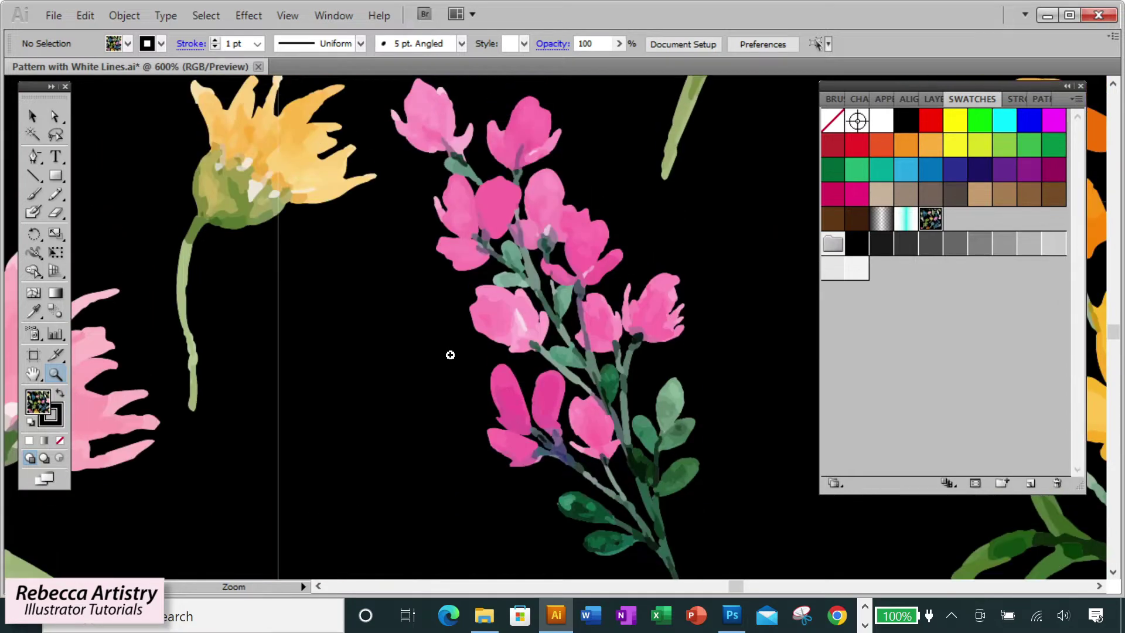
alt+click(450, 358)
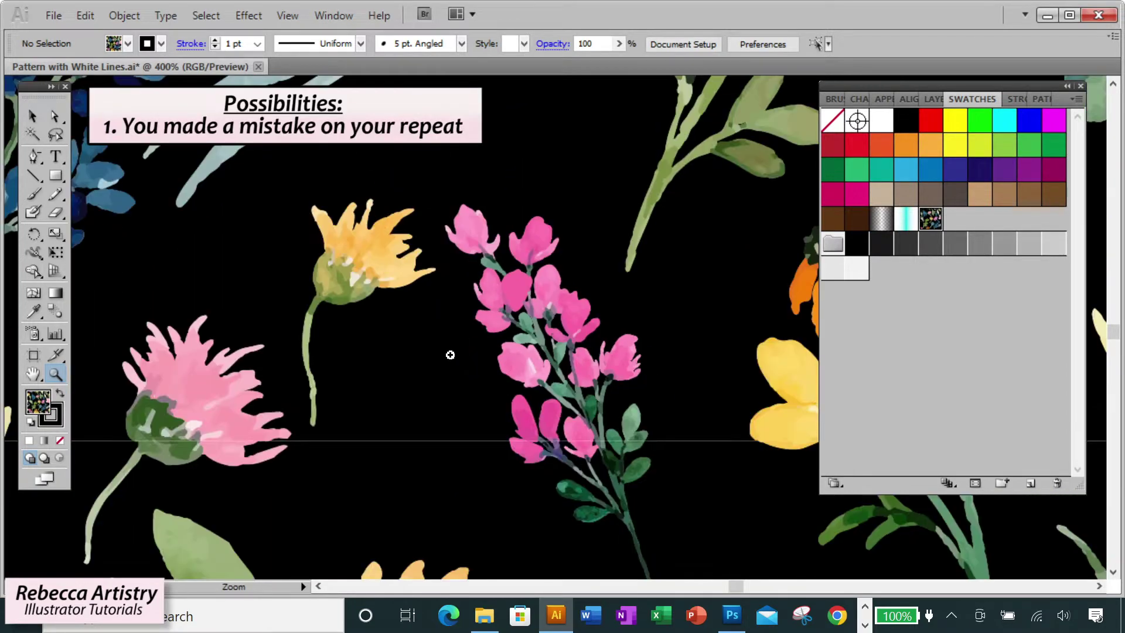
scroll(394, 462, down, 3)
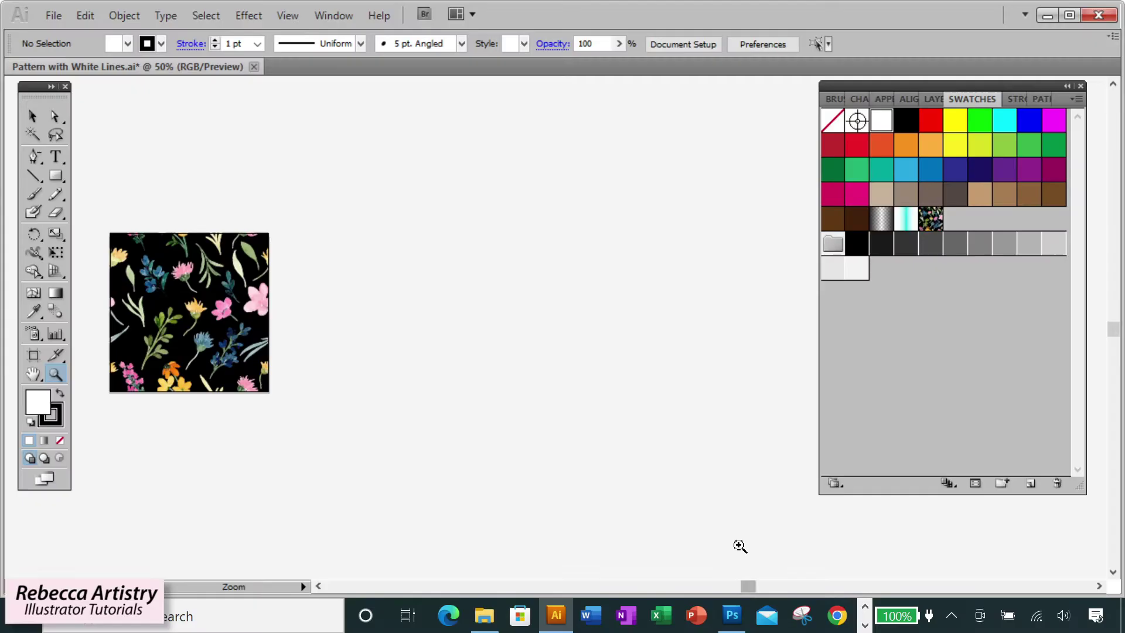
scroll(738, 545, down, 1)
click(55, 176)
drag(293, 116, 846, 530)
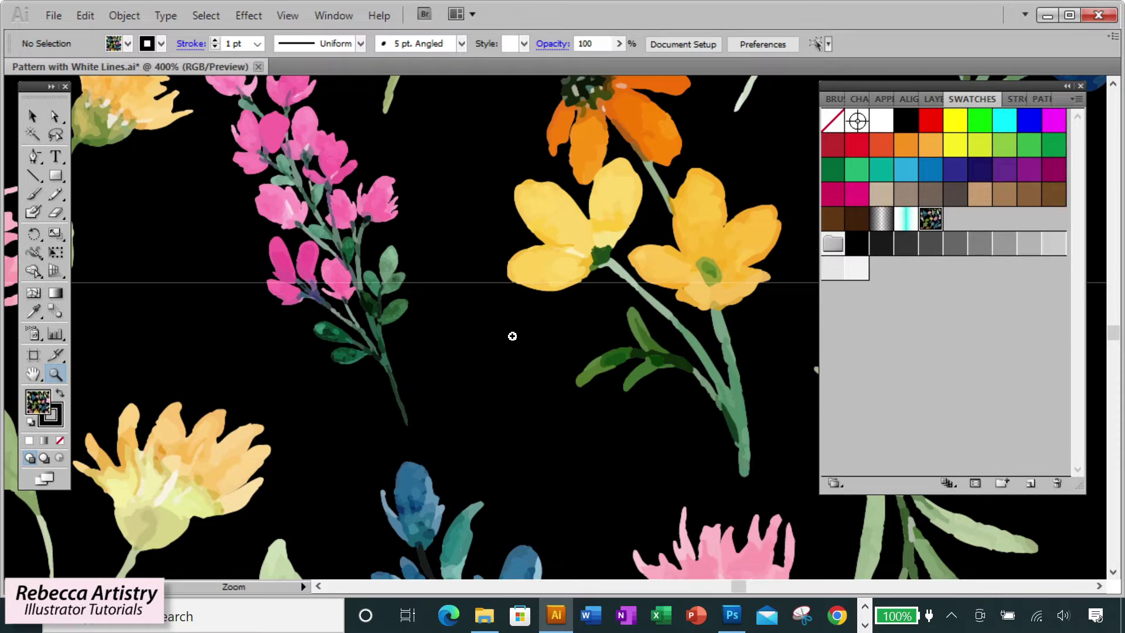
Re-examine the seams around the yellow flower, zooming in and back out to 400%.
scroll(512, 336, down, 1)
click(312, 398)
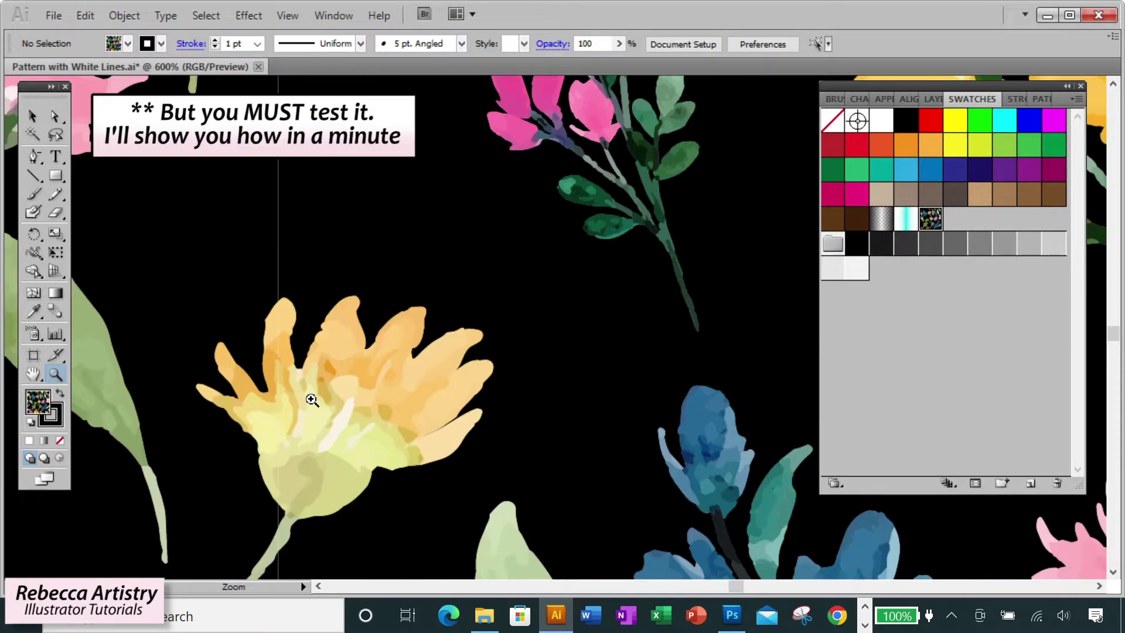
scroll(454, 337, up, 3)
scroll(452, 339, up, 10)
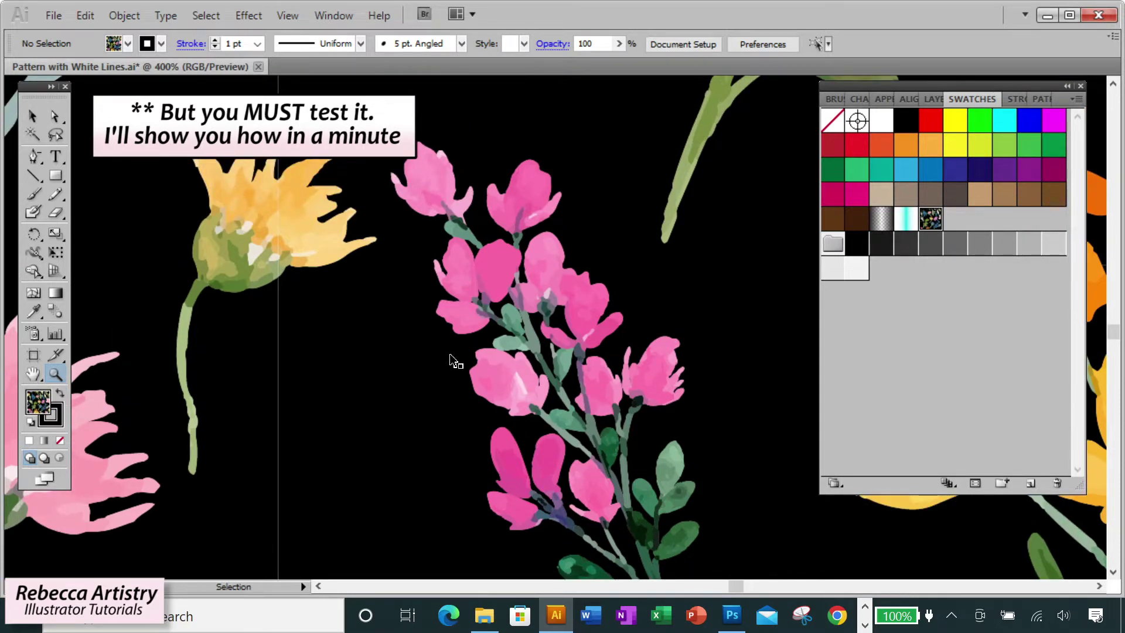
alt+click(450, 355)
scroll(394, 462, down, 5)
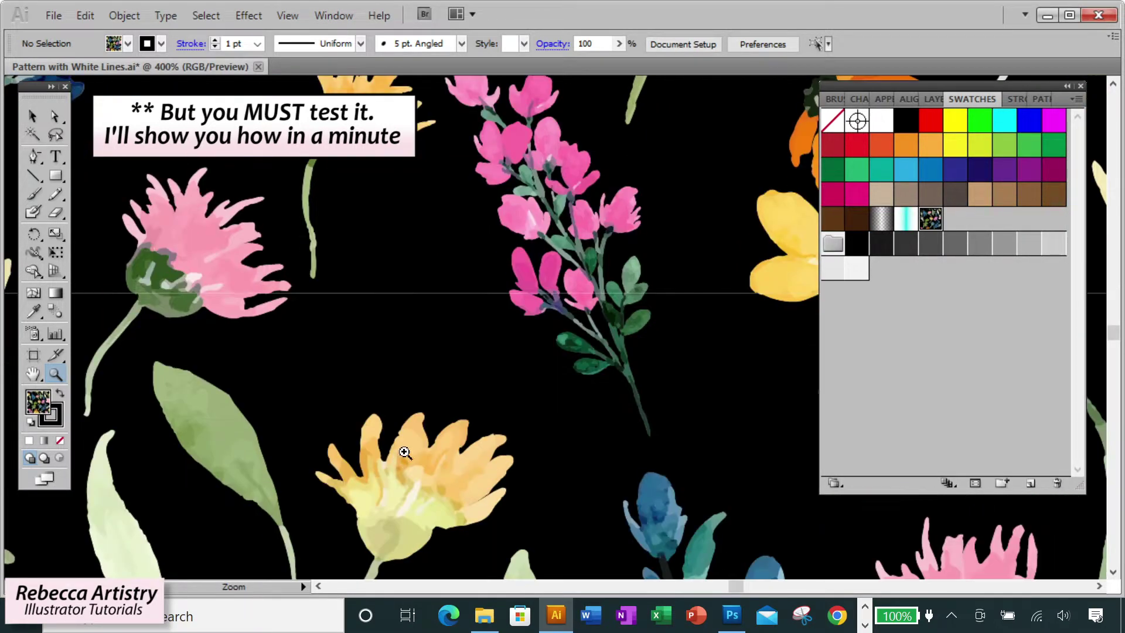
scroll(413, 447, down, 6)
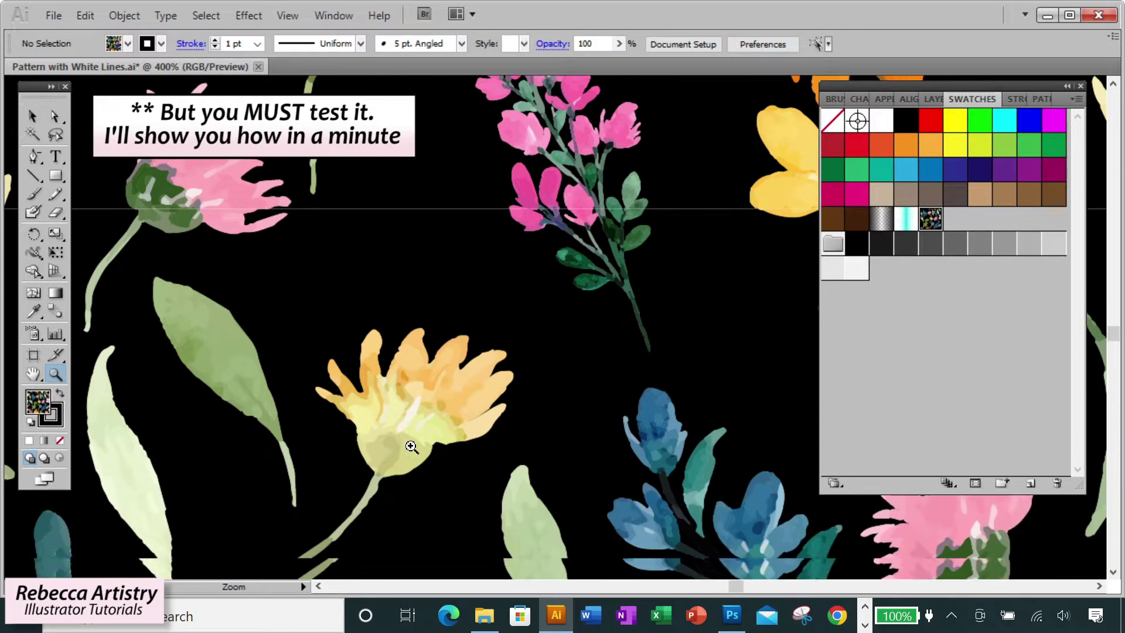
click(451, 398)
scroll(560, 336, up, 2)
scroll(626, 354, up, 7)
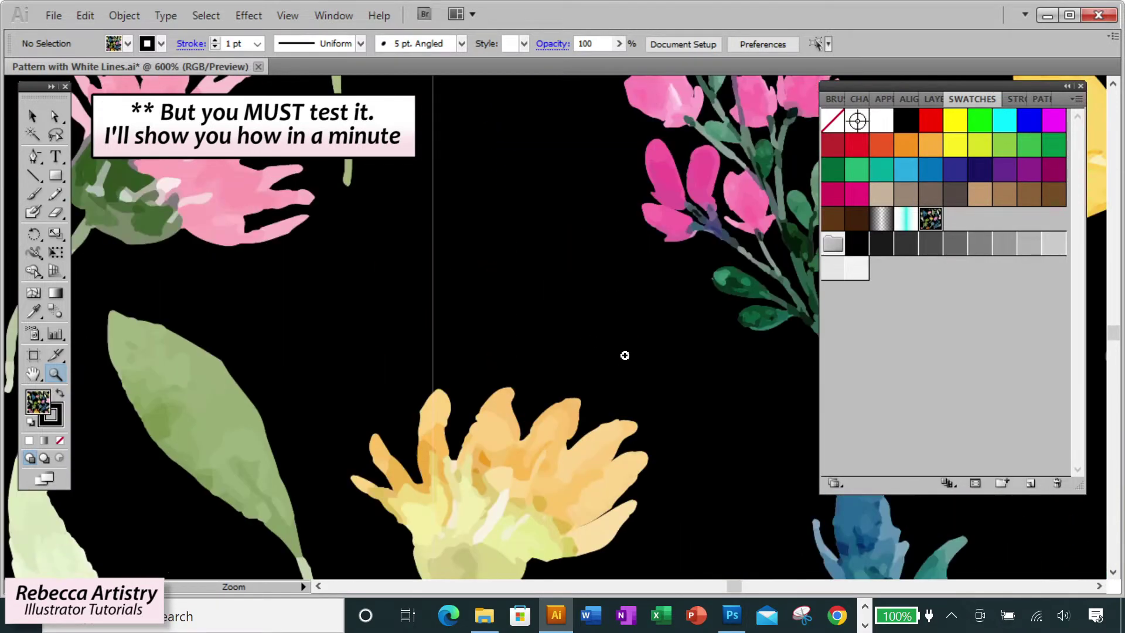
scroll(628, 356, down, 5)
Inspect the blue flower and empty black area, then zoom out to the whole pattern.
drag(731, 585, 733, 585)
alt+click(698, 536)
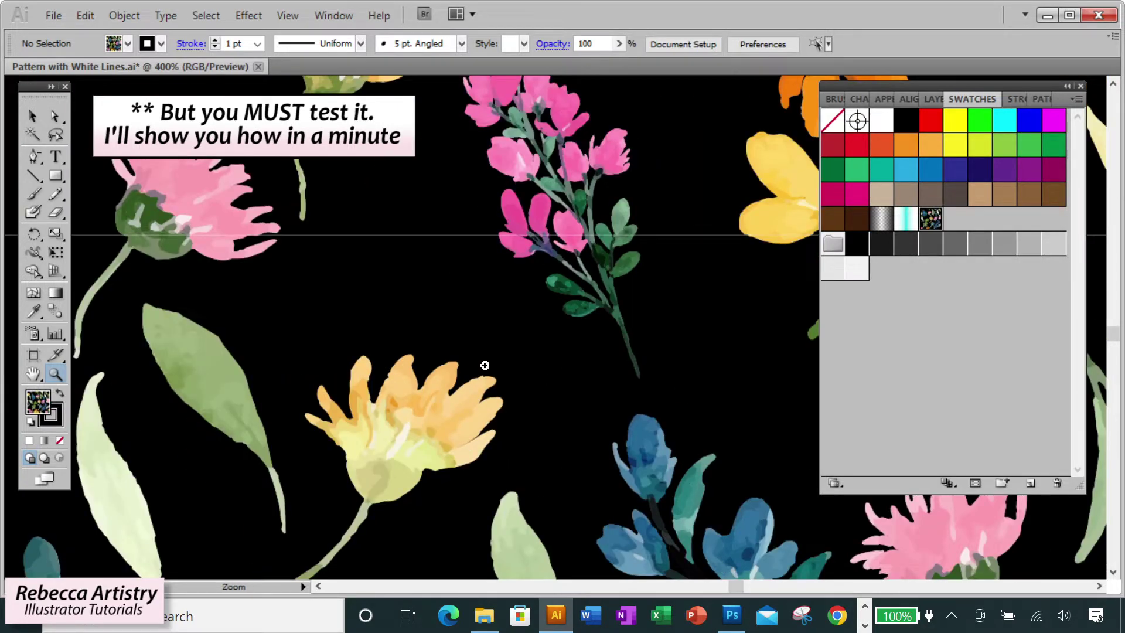
click(552, 361)
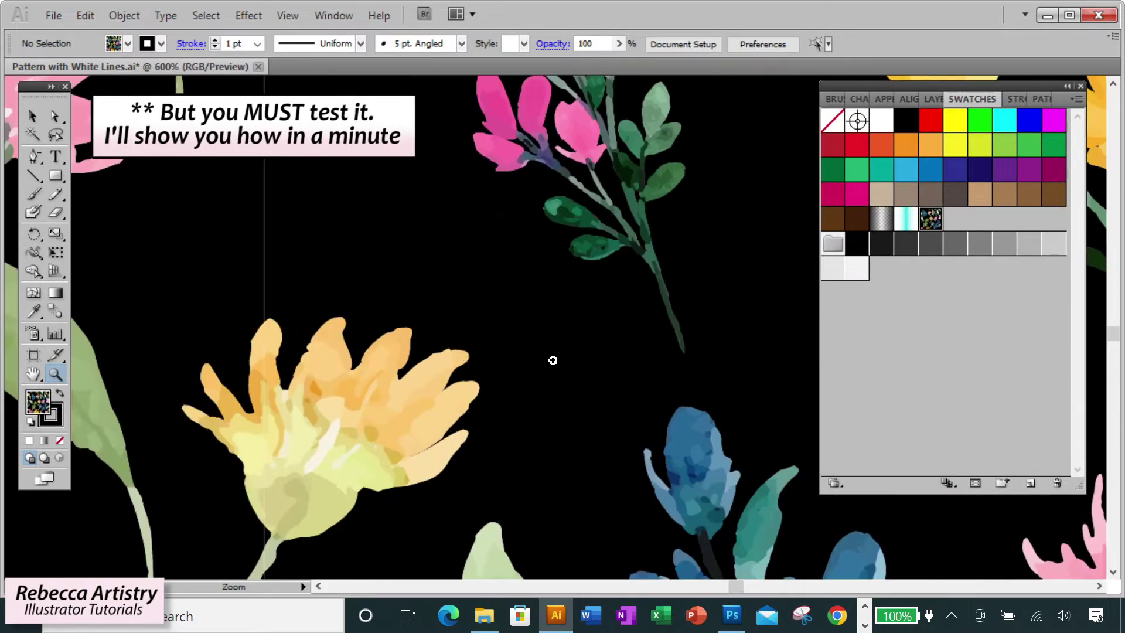
scroll(552, 360, up, 5)
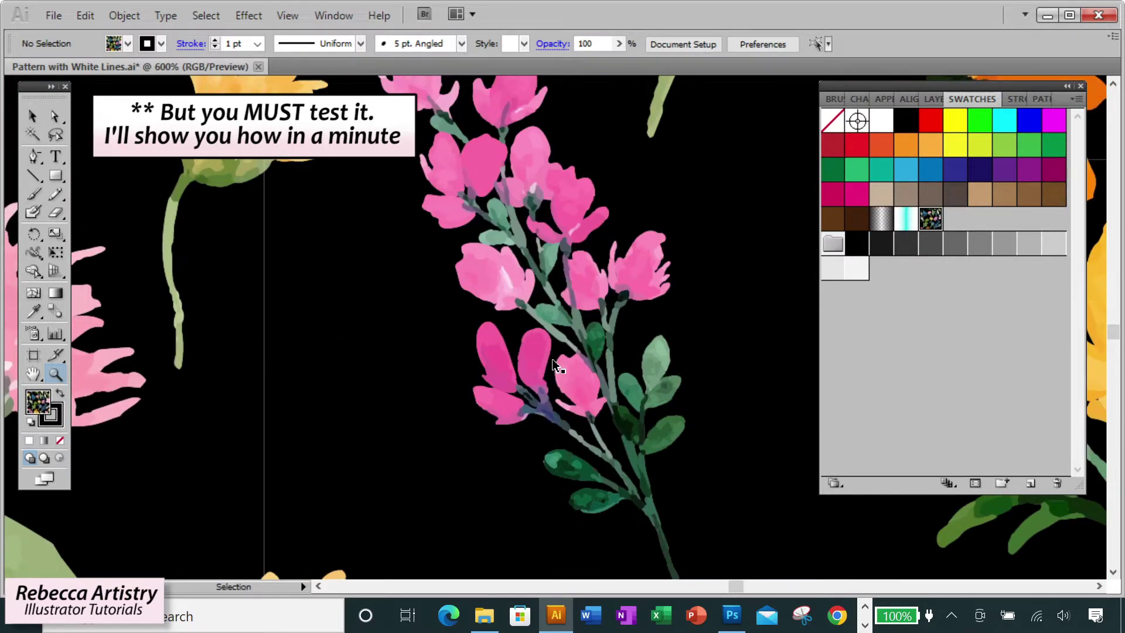
key(ctrl+minus)
key(ctrl+minus)
key(ctrl+minus)
key(ctrl+minus)
key(ctrl+minus)
key(ctrl+minus)
key(ctrl+minus)
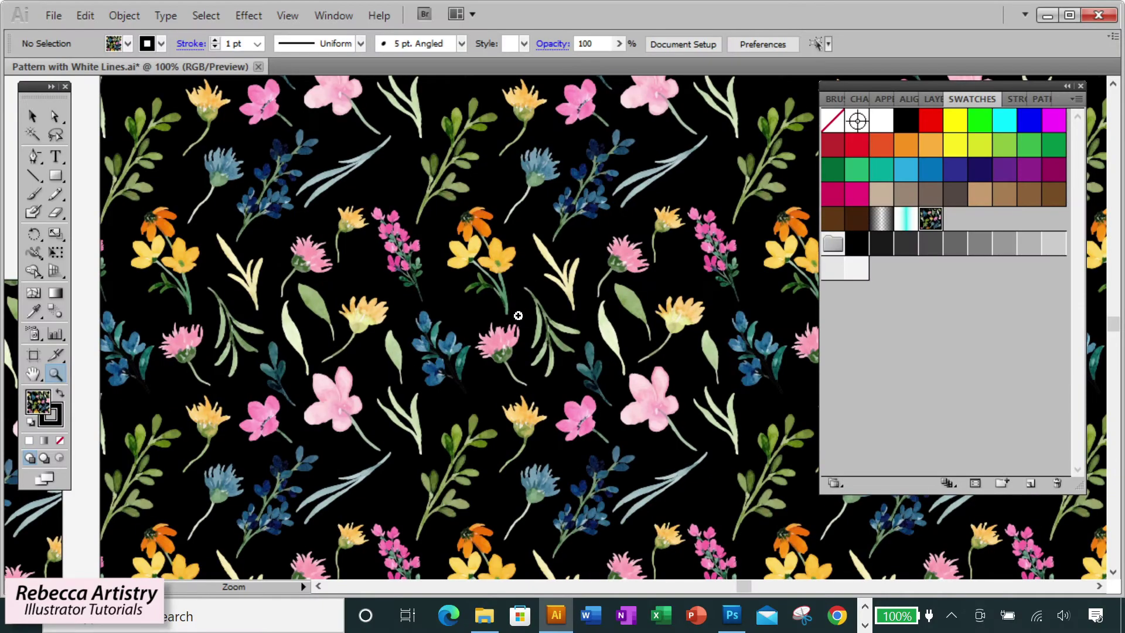
click(518, 314)
Magnify the yellow flowers past 600%, then zoom back out a little.
click(522, 301)
click(537, 292)
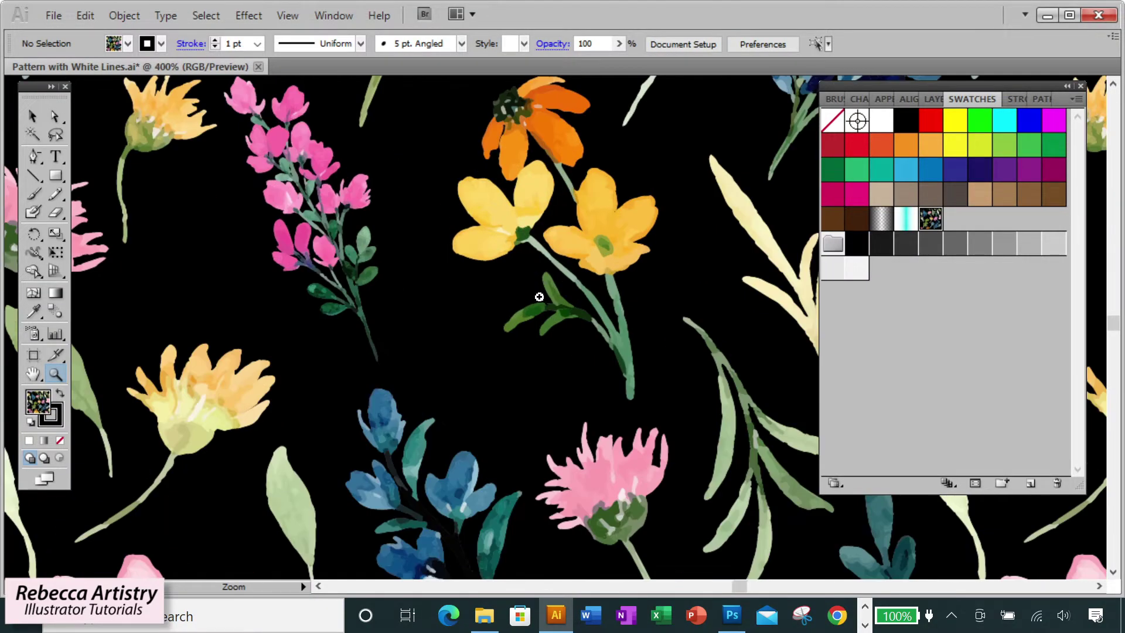
click(538, 296)
click(540, 310)
click(541, 317)
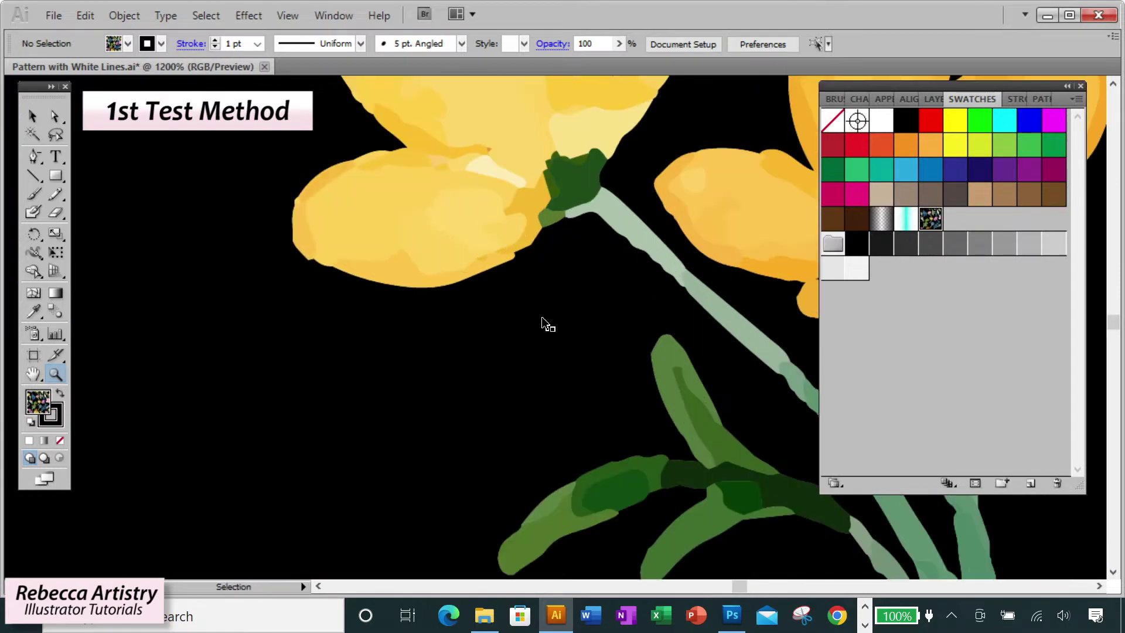
key(ctrl+minus)
key(ctrl+minus)
key(ctrl+minus)
key(ctrl+minus)
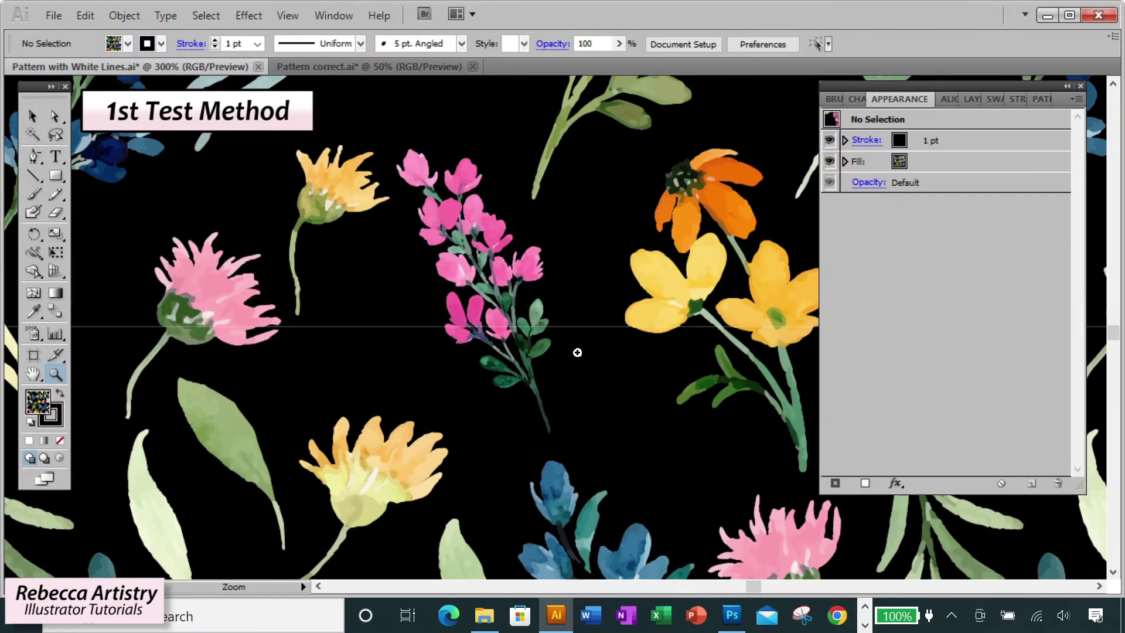
click(555, 336)
Magnify the seam line beside the green leaves step by step up to 6400%.
click(524, 324)
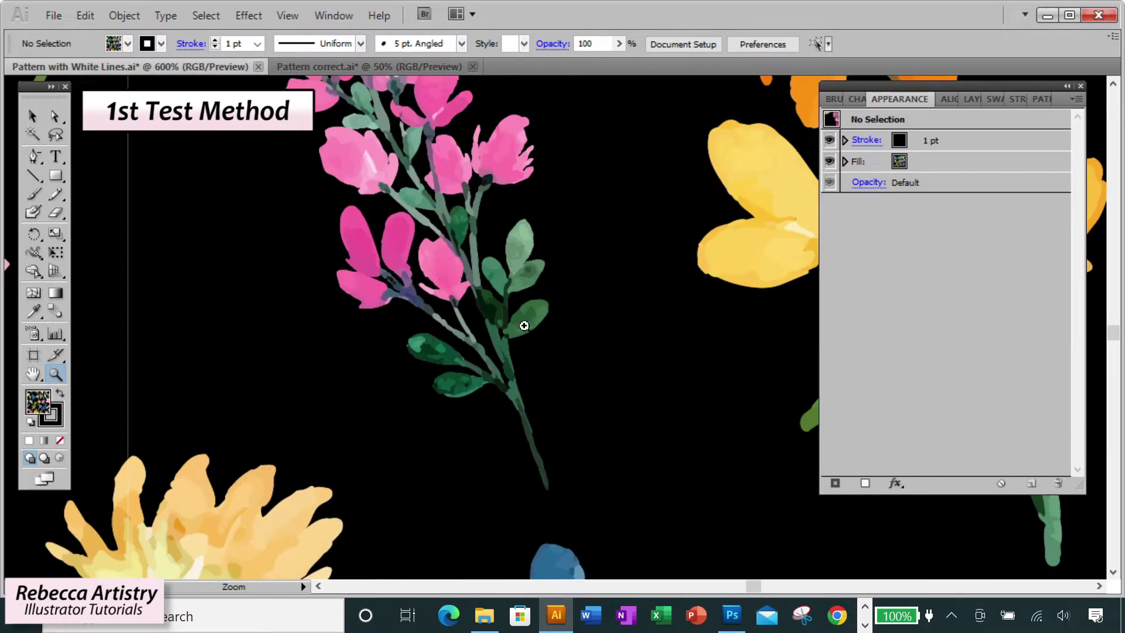
click(580, 304)
click(563, 303)
click(530, 331)
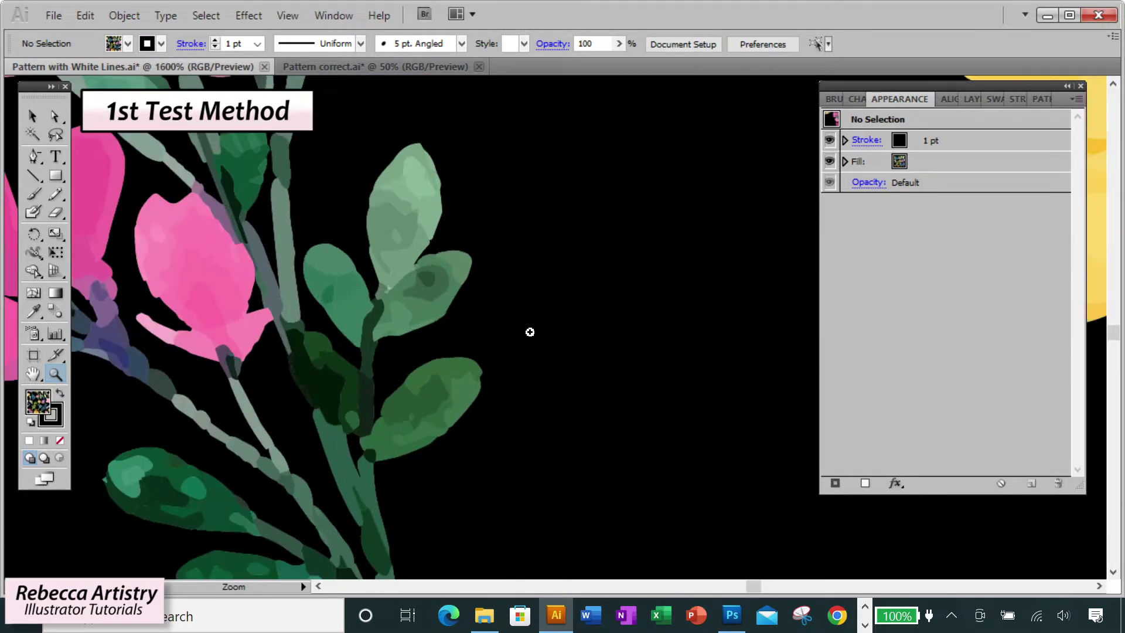
click(530, 332)
click(529, 330)
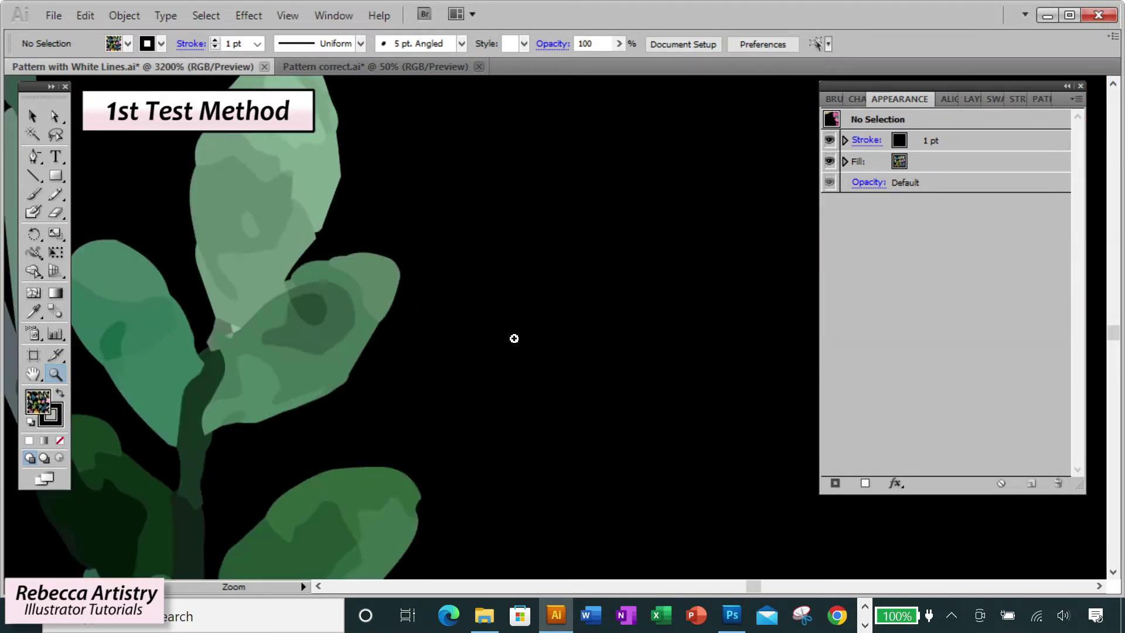
click(497, 362)
click(512, 350)
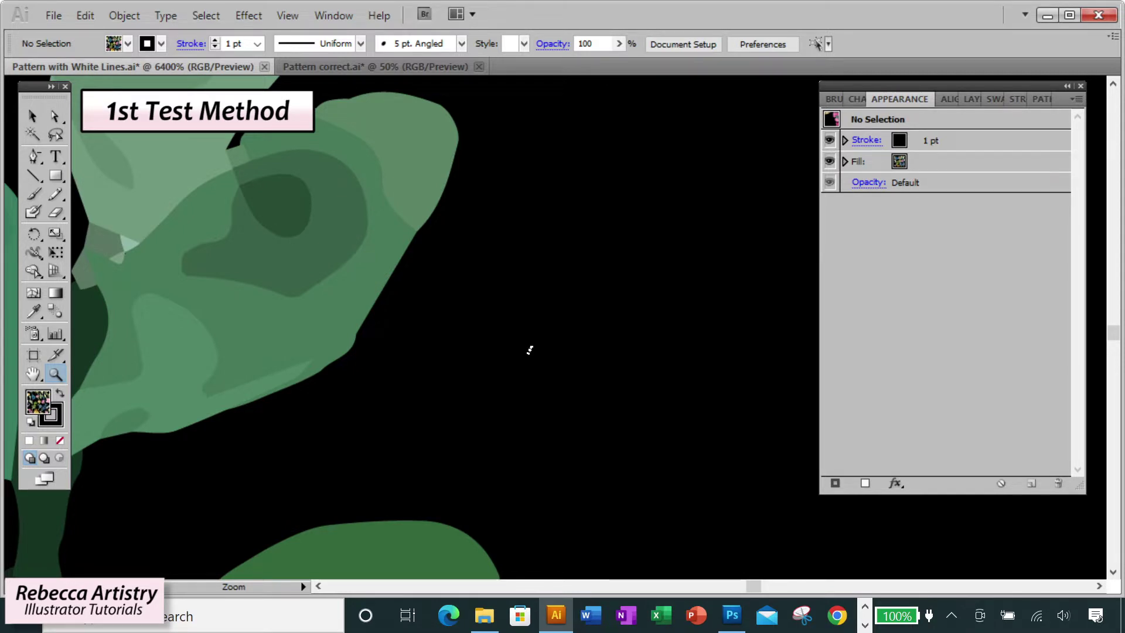
Zoom back out to a wide view of the pattern, then return to 400%.
alt+click(526, 352)
alt+click(588, 431)
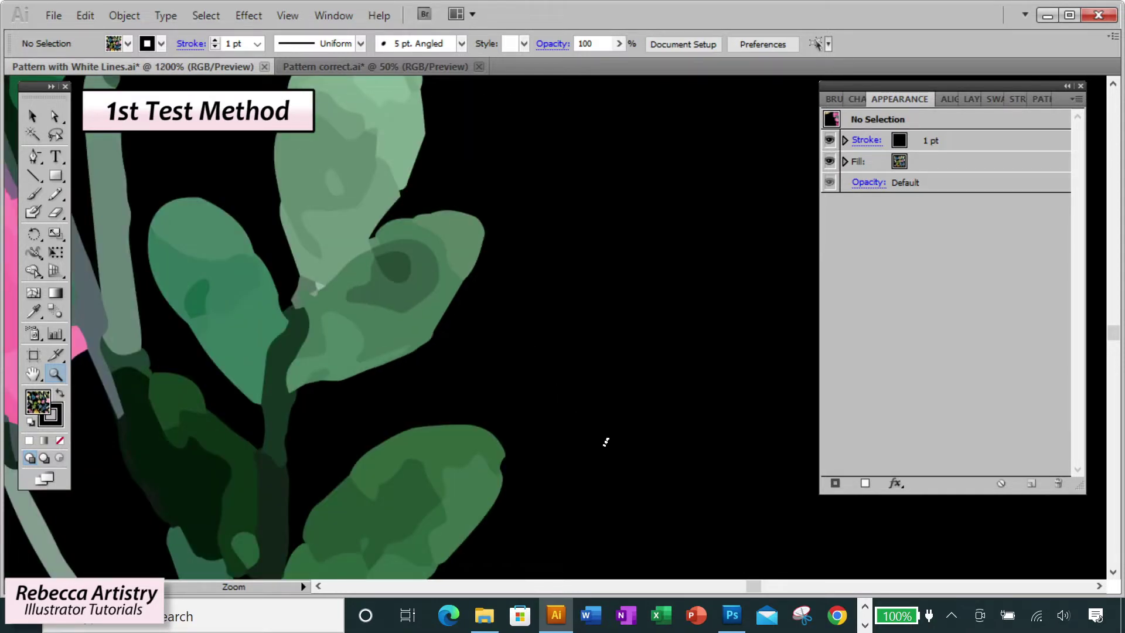
alt+click(586, 375)
click(562, 331)
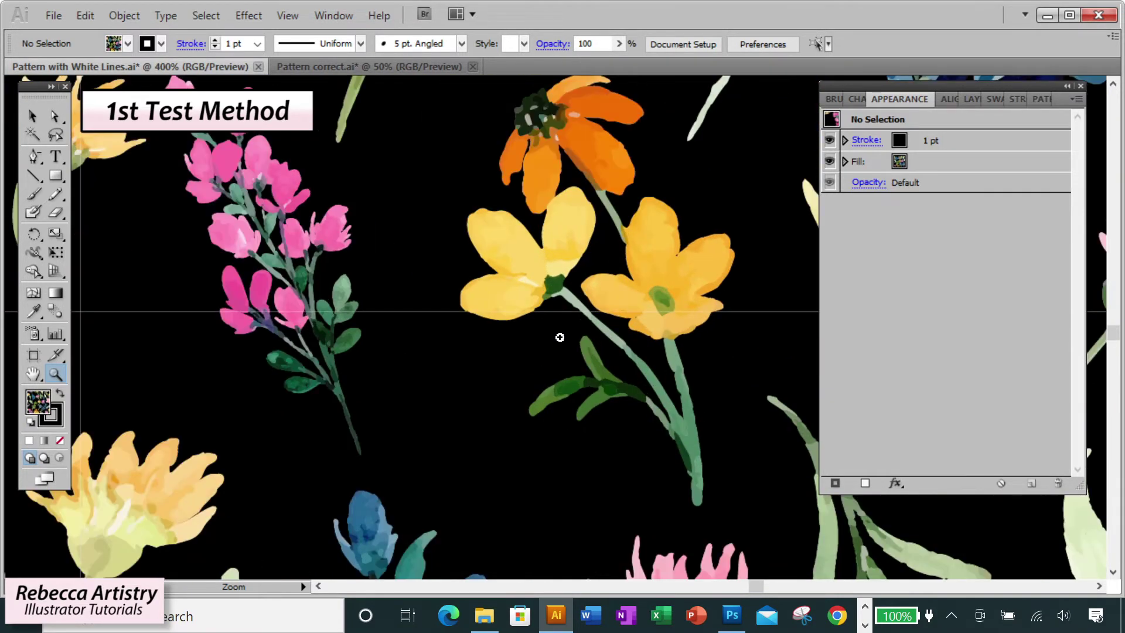
Zoom into the seam line again up to 6400% to confirm it persists.
click(478, 330)
click(504, 326)
click(525, 320)
click(502, 315)
click(504, 314)
click(504, 312)
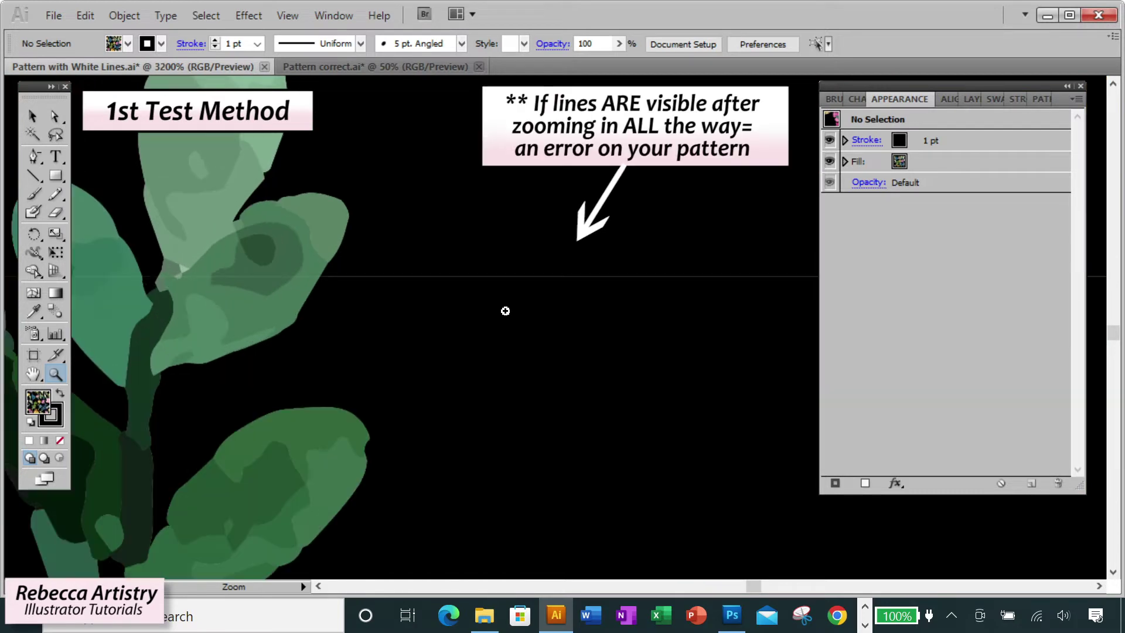
click(505, 311)
click(457, 319)
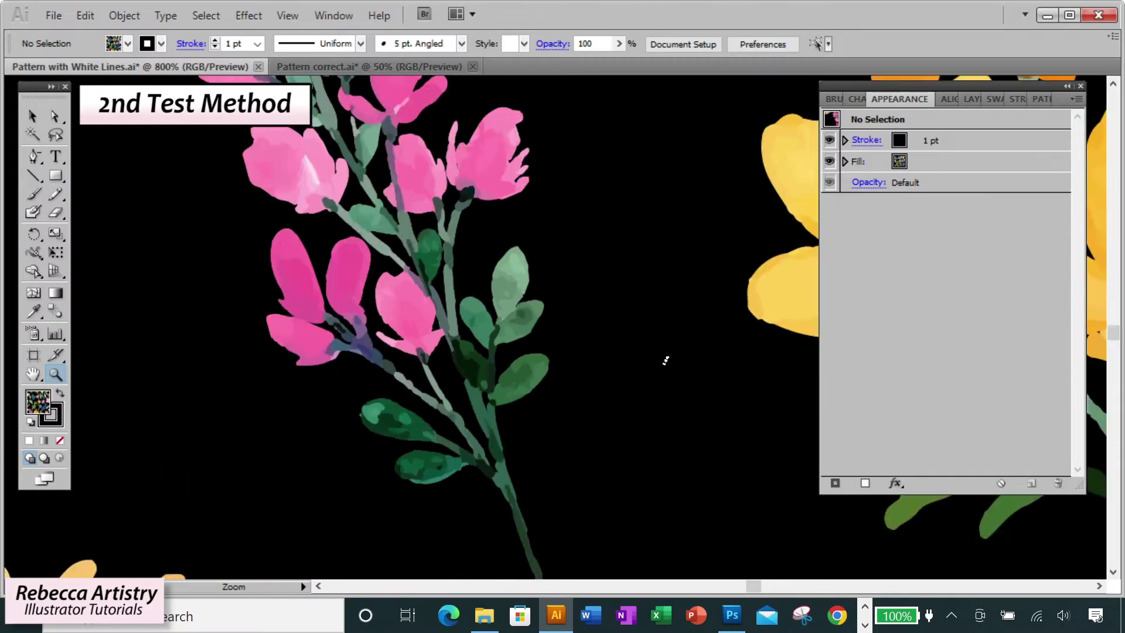
alt+click(672, 363)
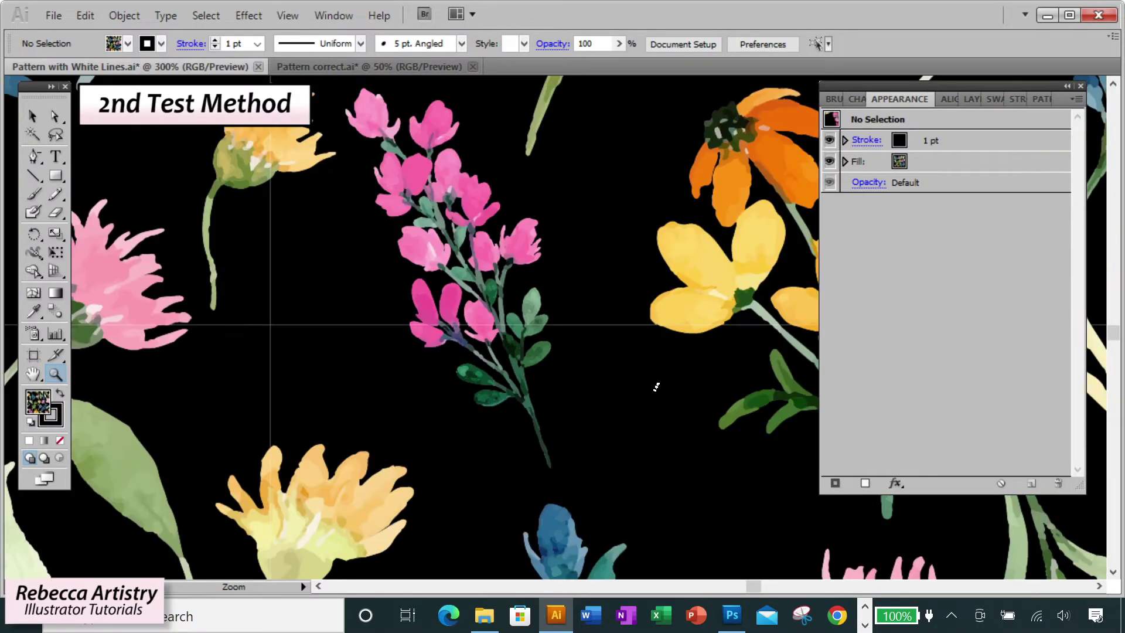
alt+click(604, 421)
alt+click(533, 393)
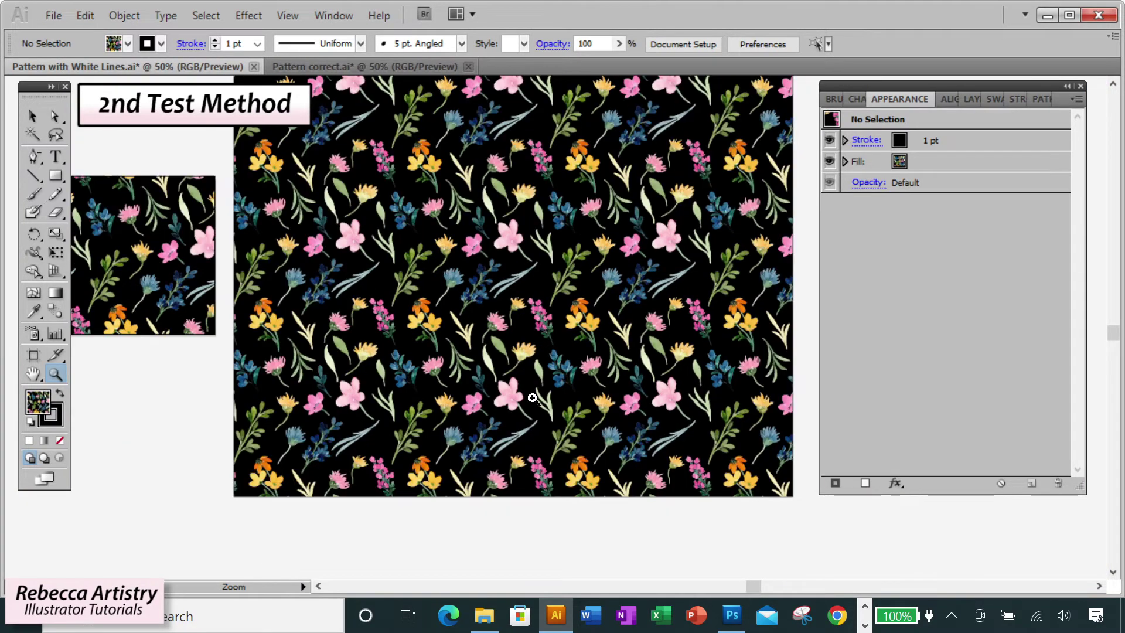
alt+click(532, 397)
key(v)
click(54, 16)
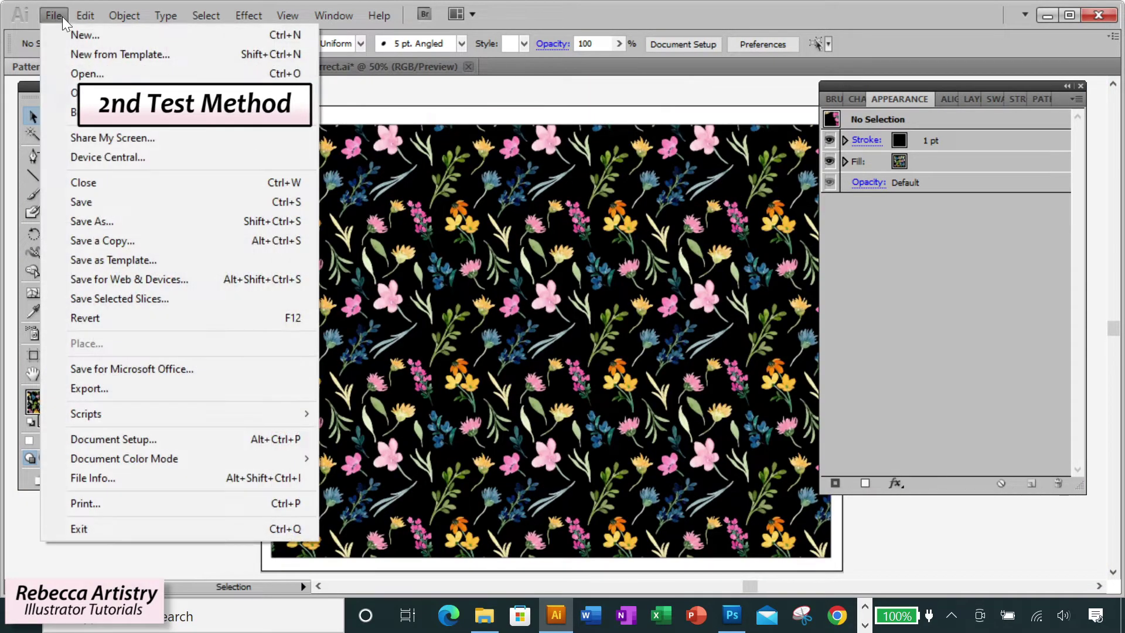
click(90, 502)
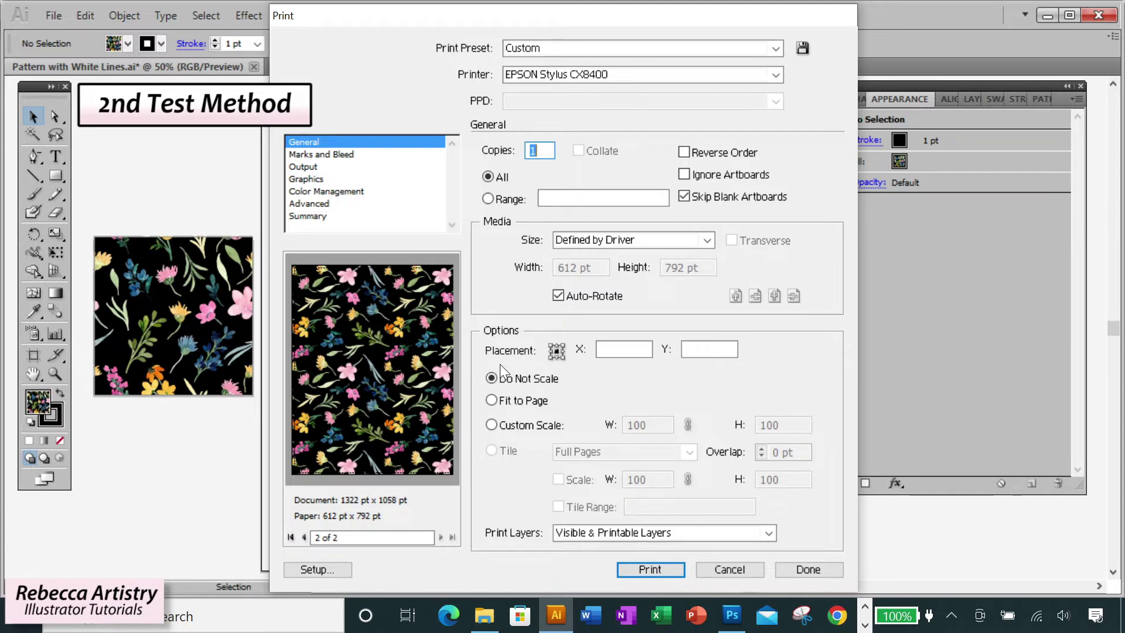
click(393, 376)
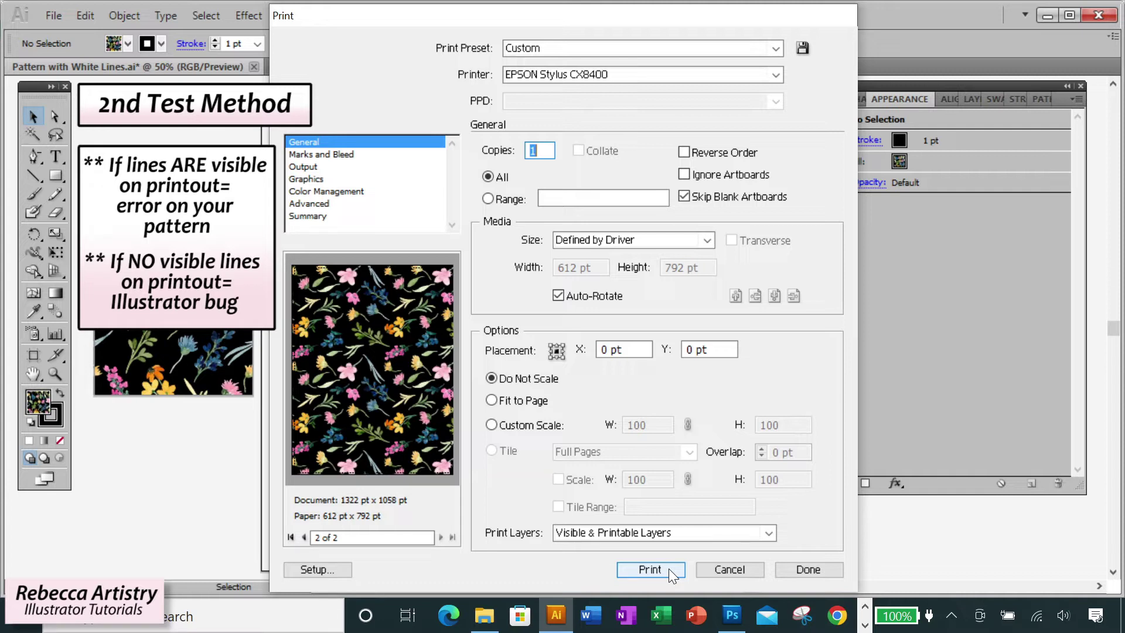
click(755, 567)
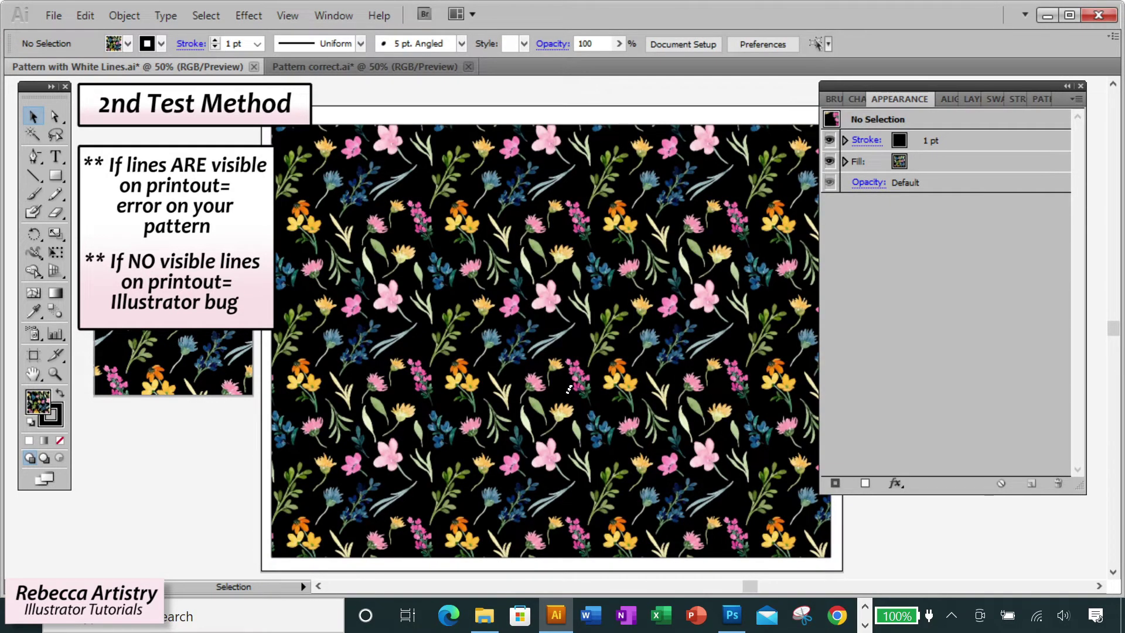
Zoom into the filled pattern to look for seams, then drag the black square up and left.
click(55, 373)
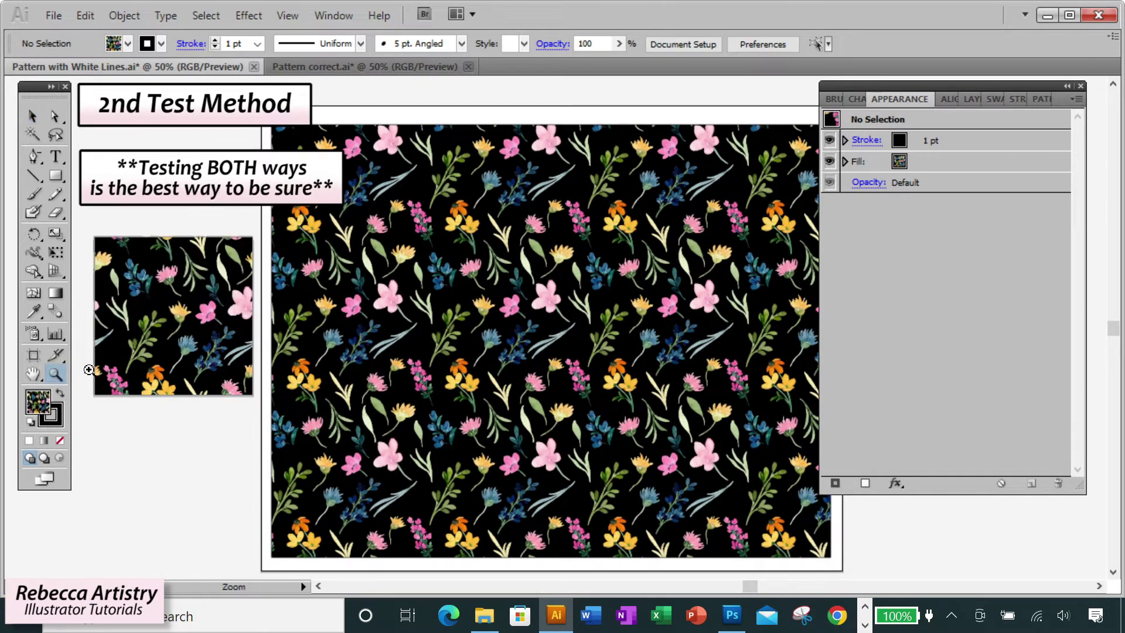
click(479, 385)
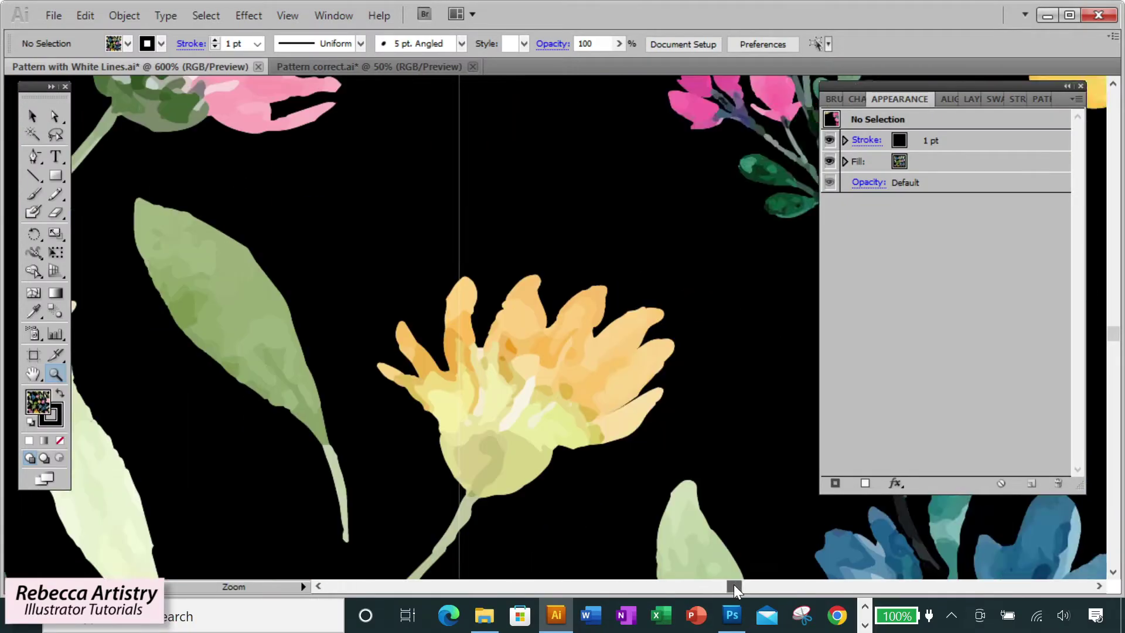
scroll(421, 301, down, 6)
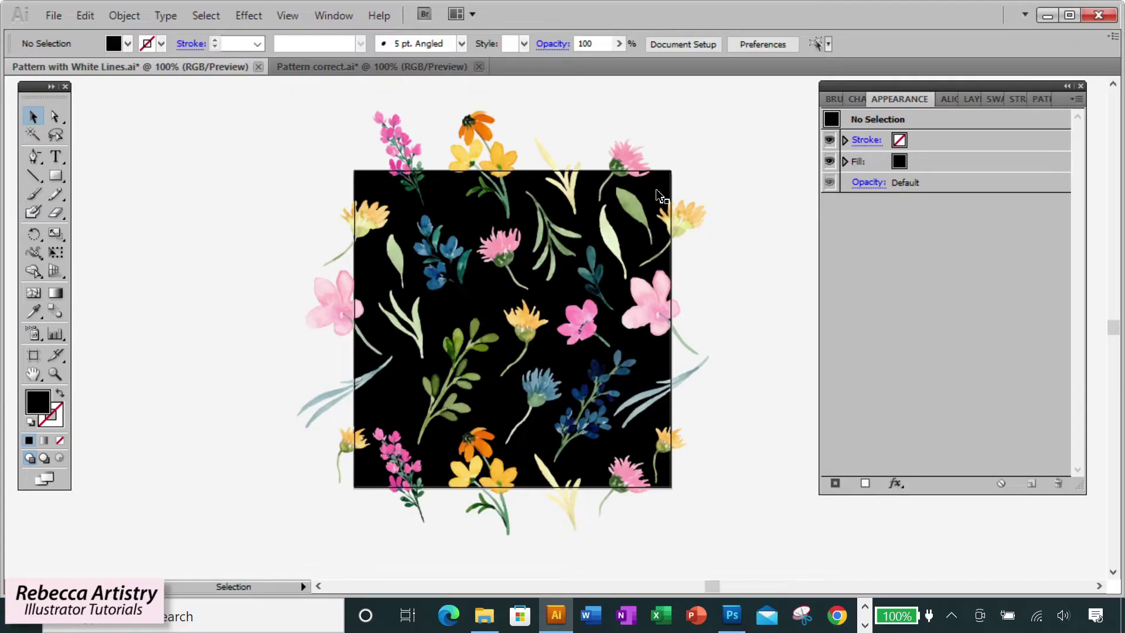
drag(657, 195, 625, 172)
click(680, 190)
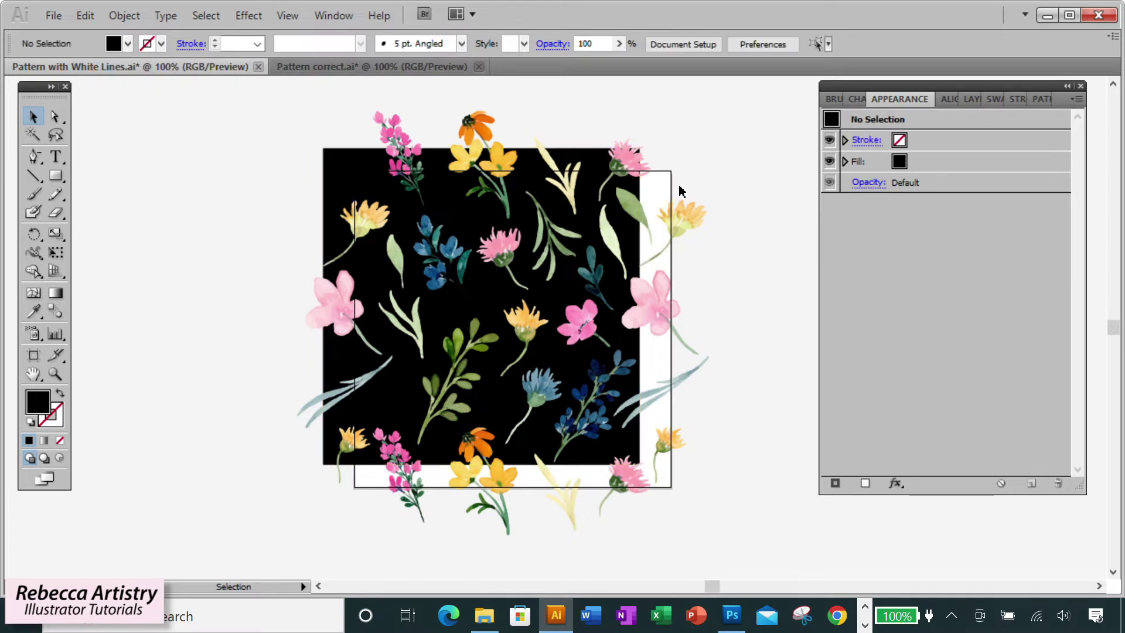
click(671, 191)
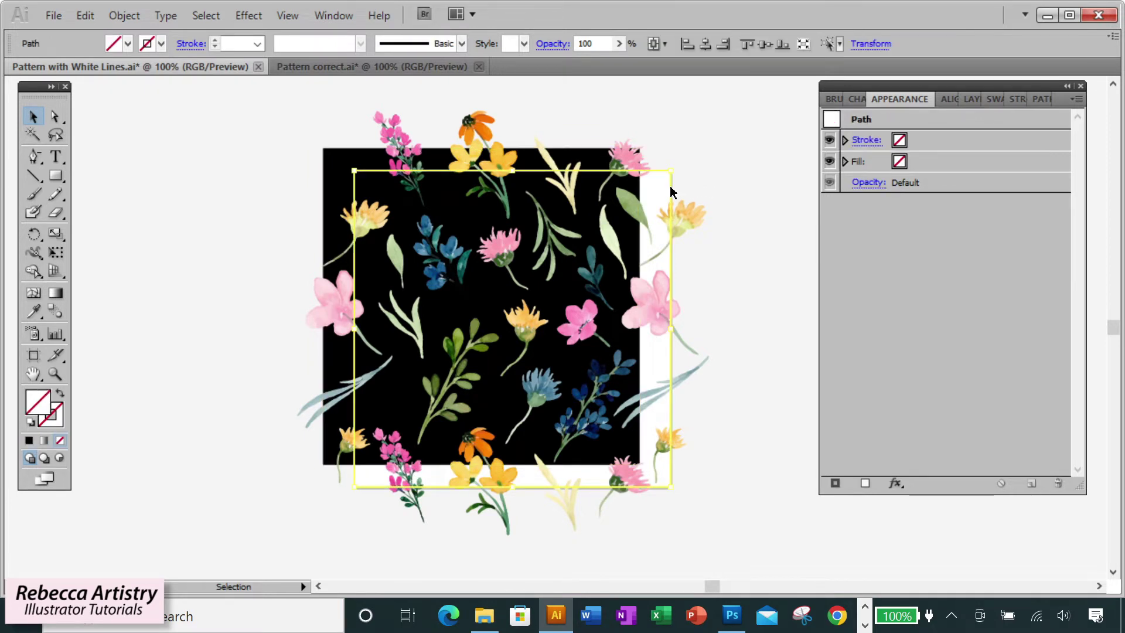
drag(671, 191, 761, 146)
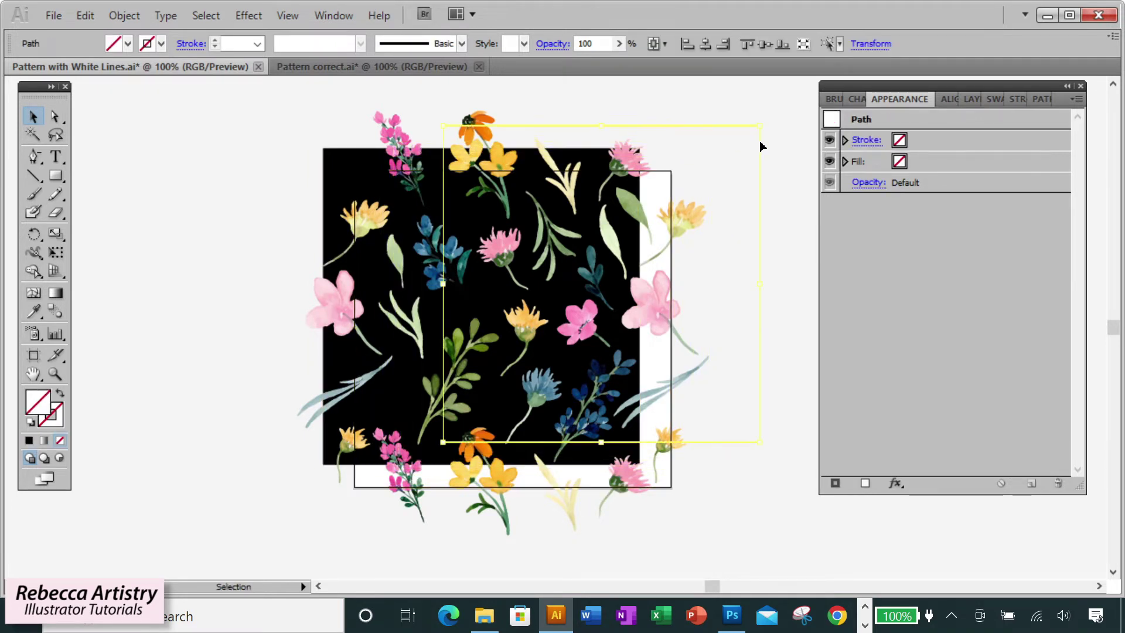
click(775, 221)
key(ctrl+z)
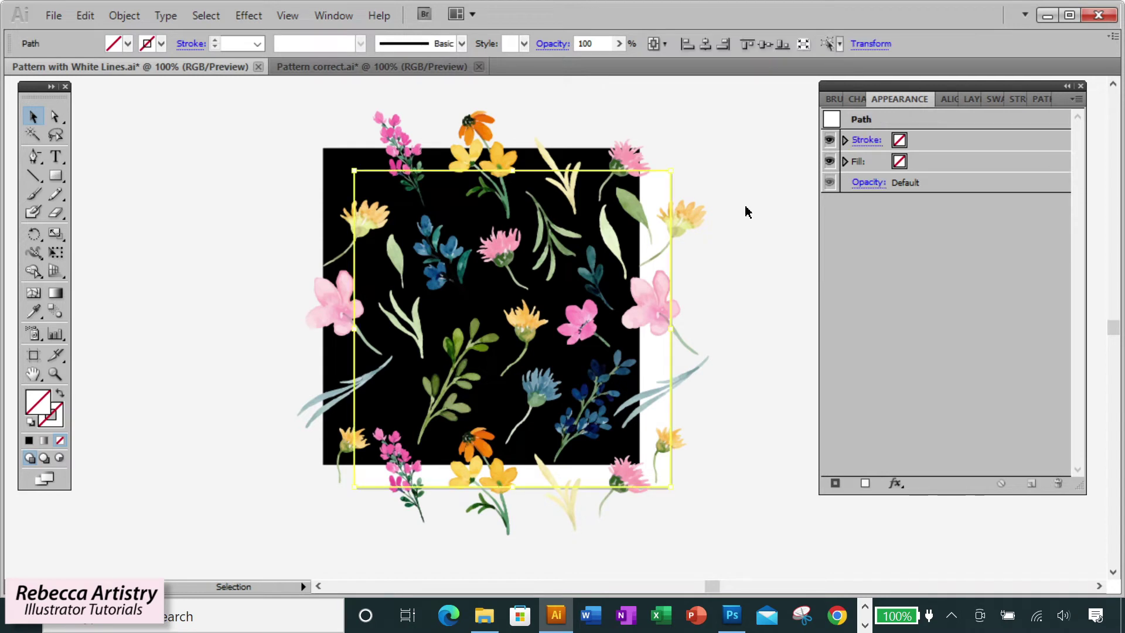
key(ctrl+z)
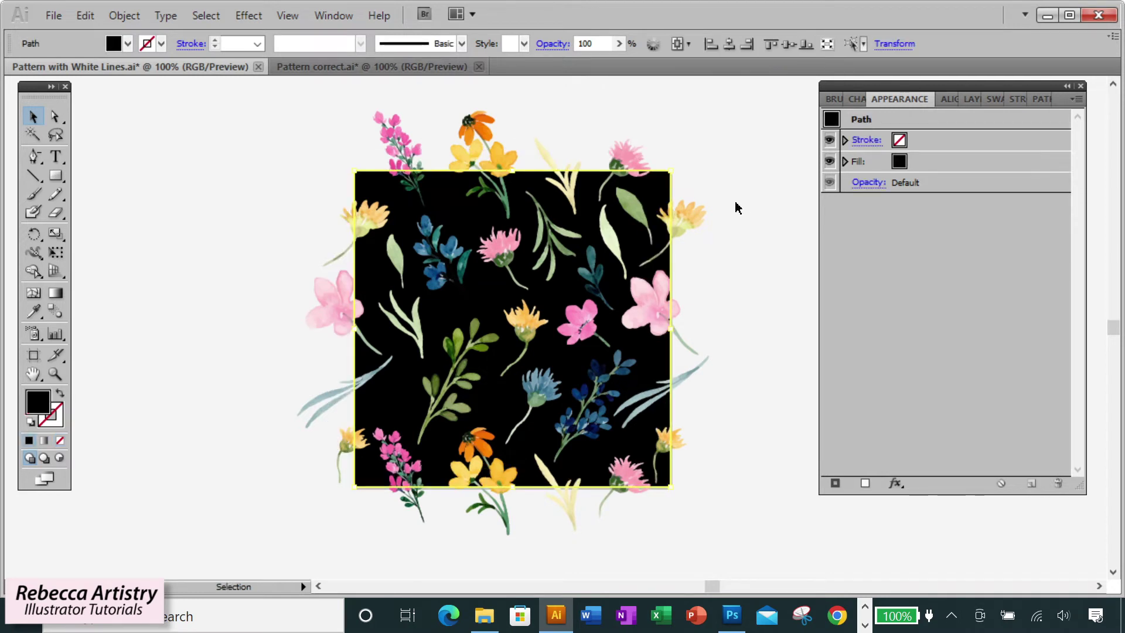
click(737, 208)
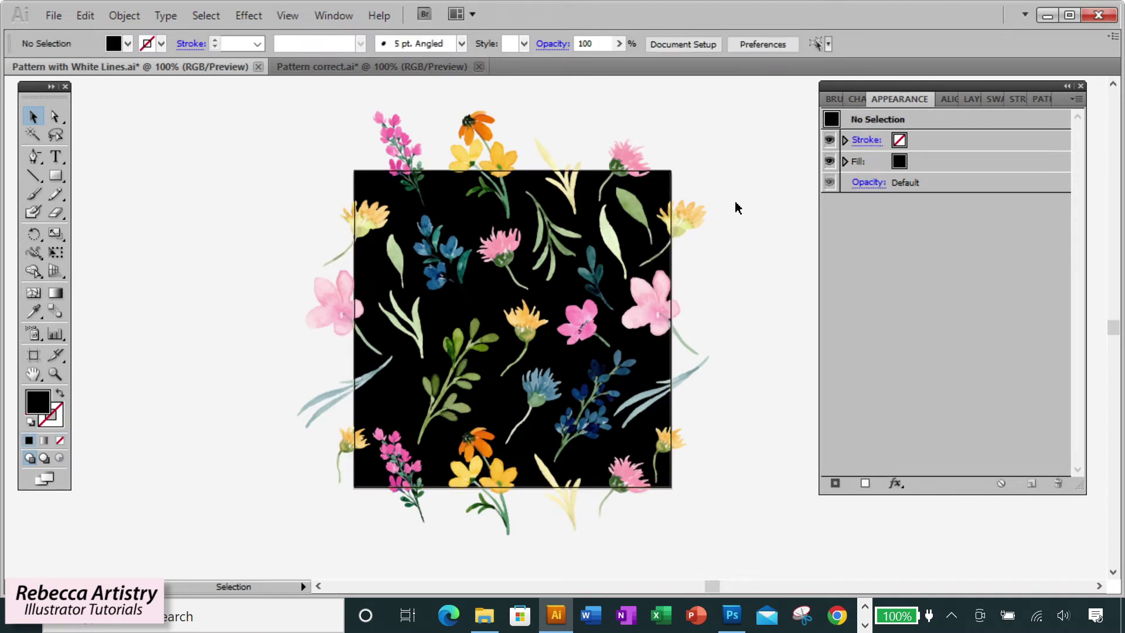
click(671, 176)
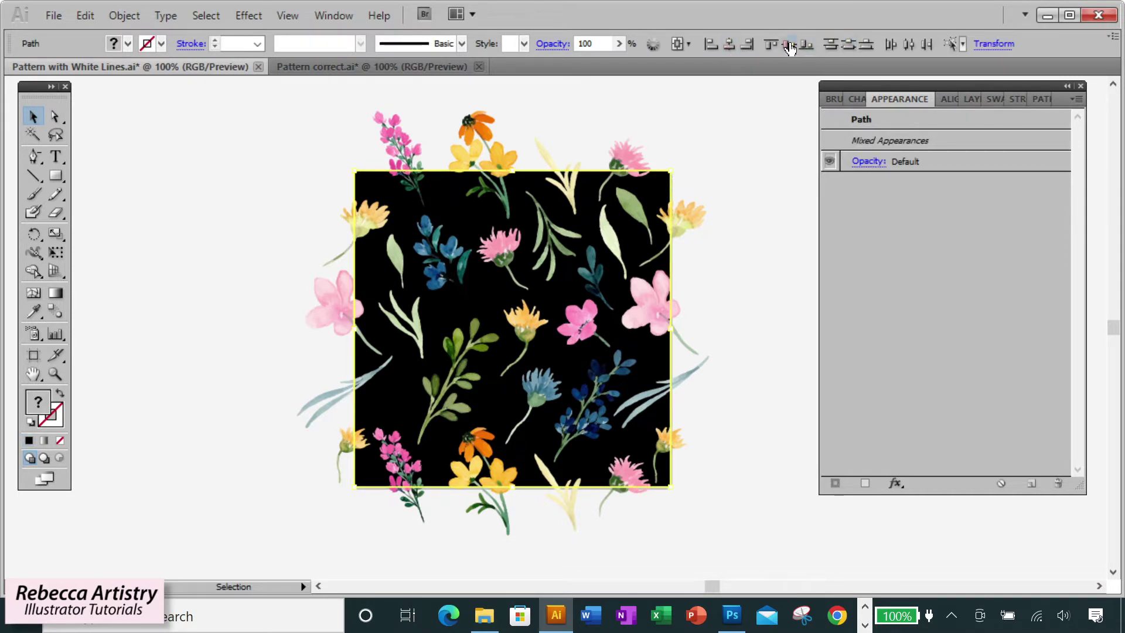
click(732, 164)
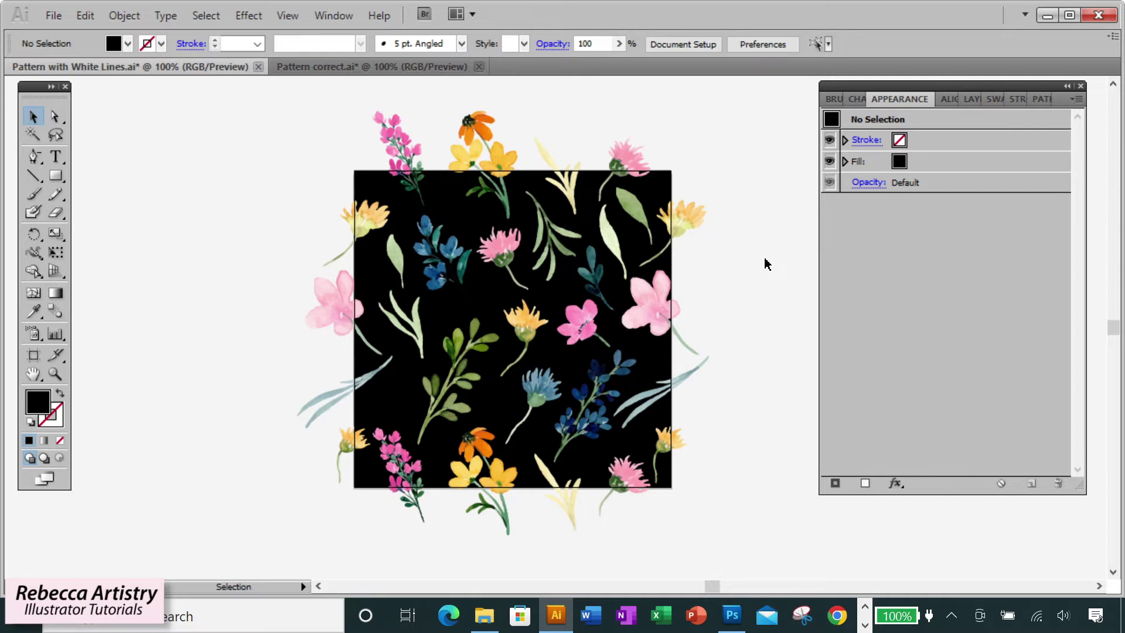
Change the black background rectangle's Transform width from 4.95 in to 5 in.
key(a)
click(659, 191)
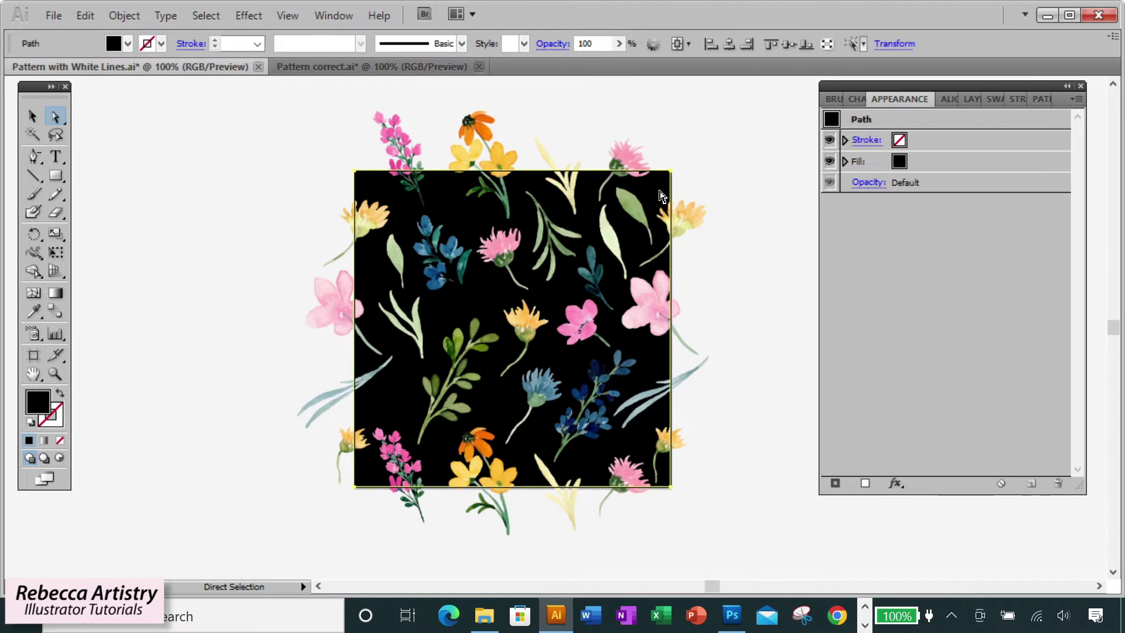
click(896, 43)
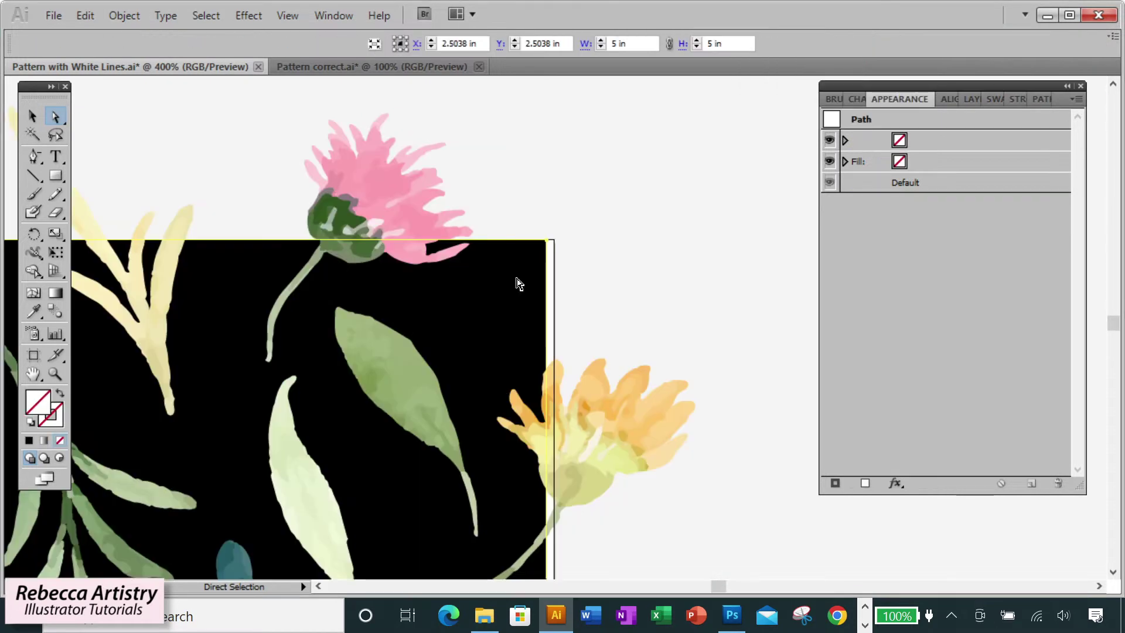
click(894, 45)
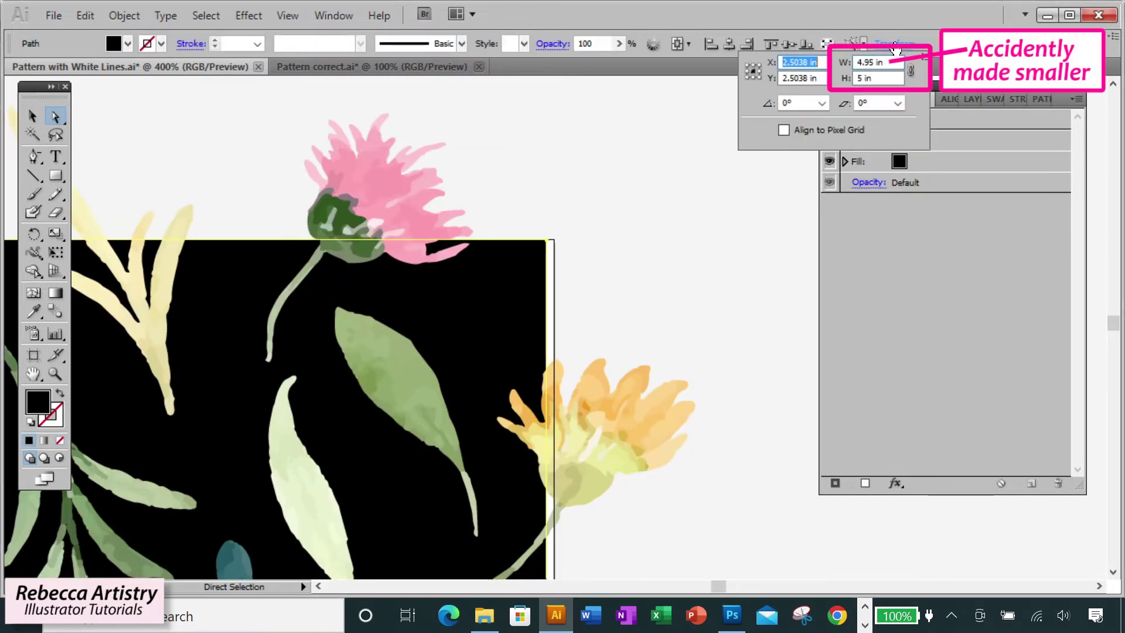
double_click(872, 62)
text(5)
key(Return)
click(668, 208)
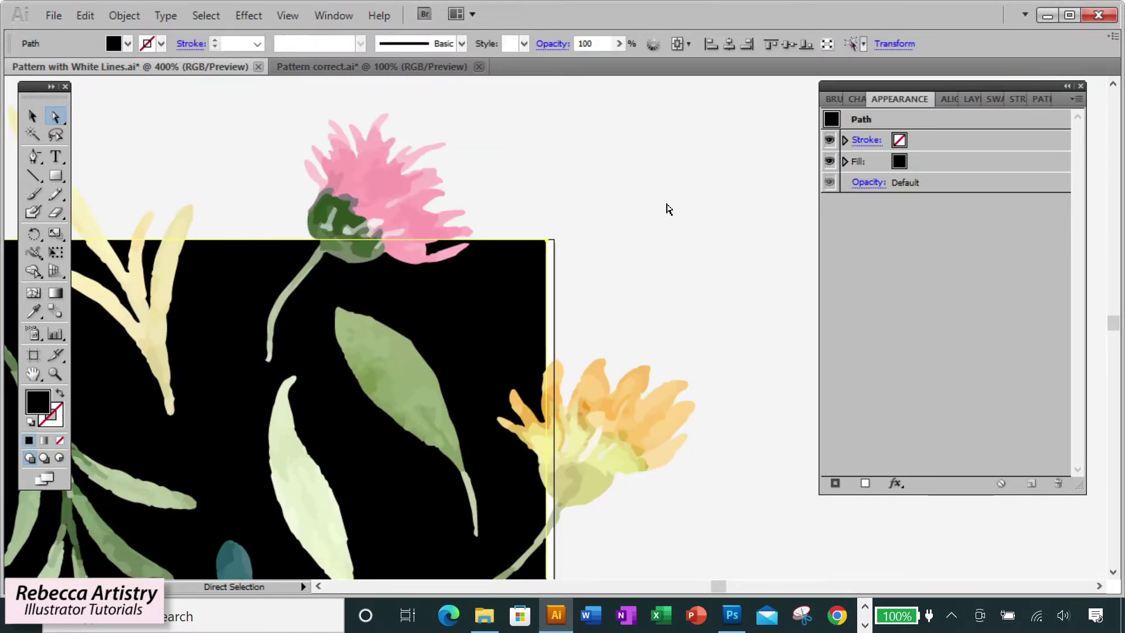
click(559, 287)
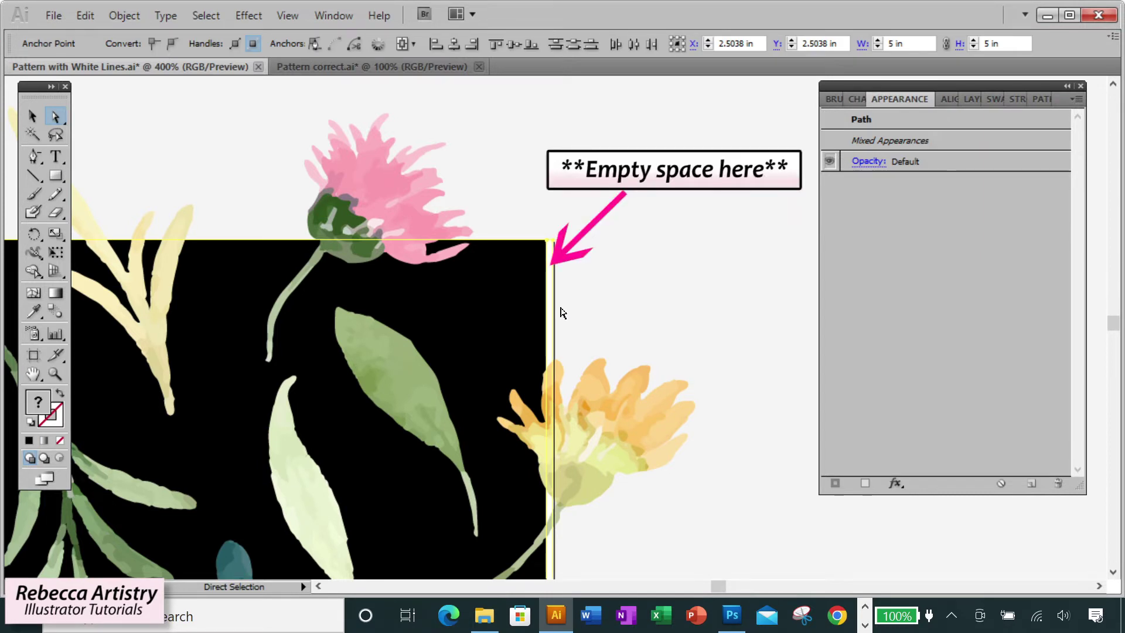
Check the unfilled bounding box and black rectangle selections, then zoom out to the whole tile.
click(580, 285)
click(555, 269)
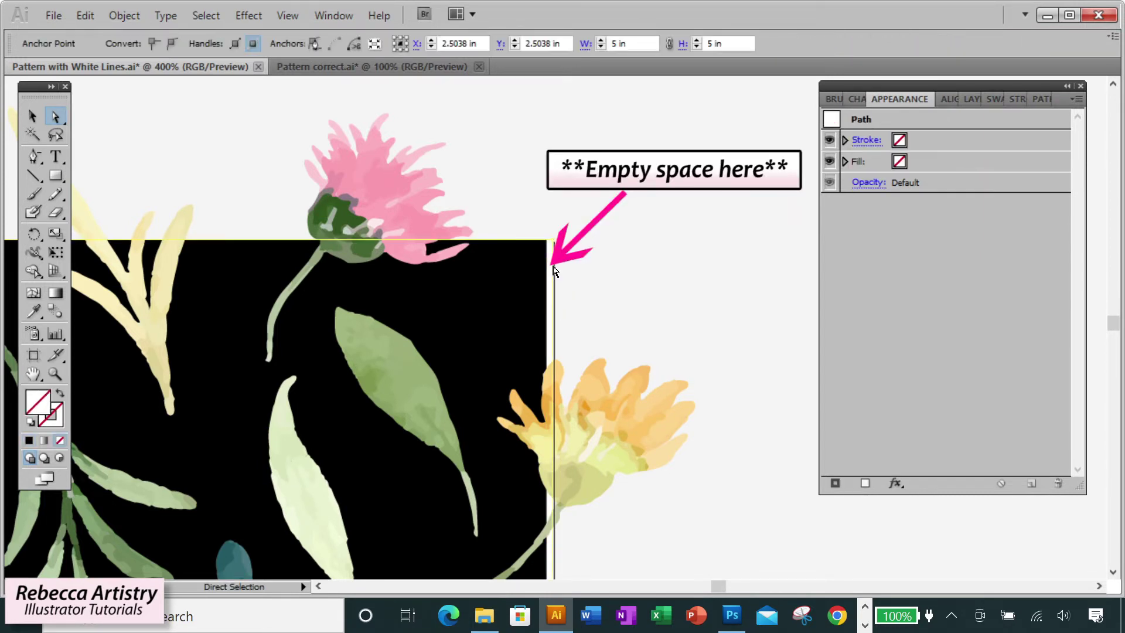
click(524, 283)
key(ctrl+minus)
key(ctrl+minus)
key(ctrl+minus)
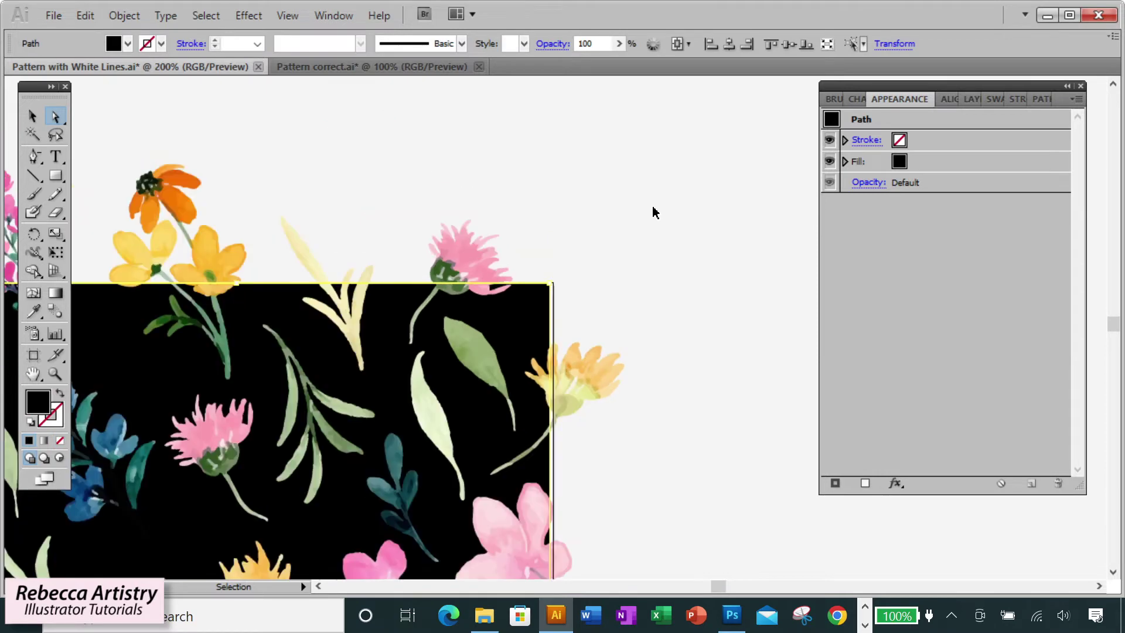
key(ctrl+minus)
scroll(614, 265, down, 3)
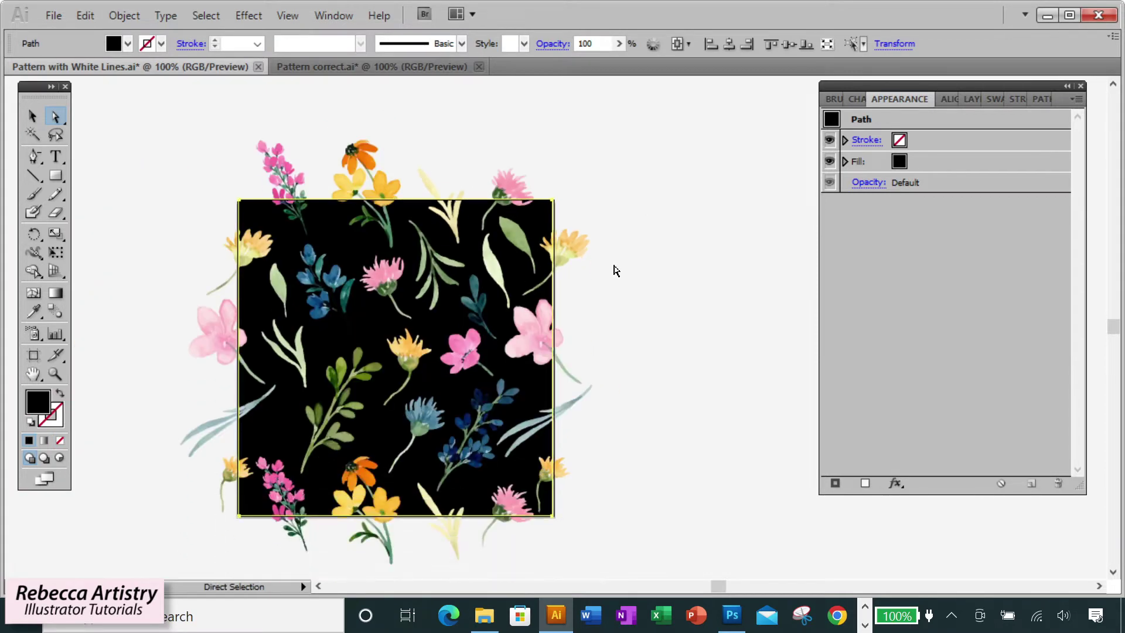
click(319, 586)
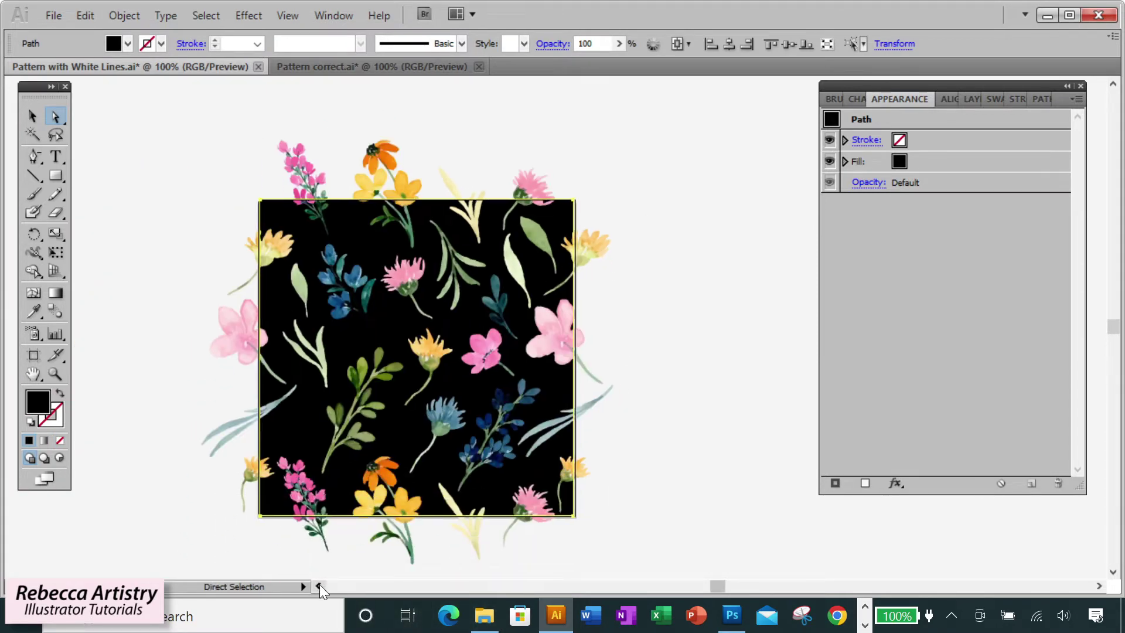
click(319, 585)
scroll(619, 418, down, 1)
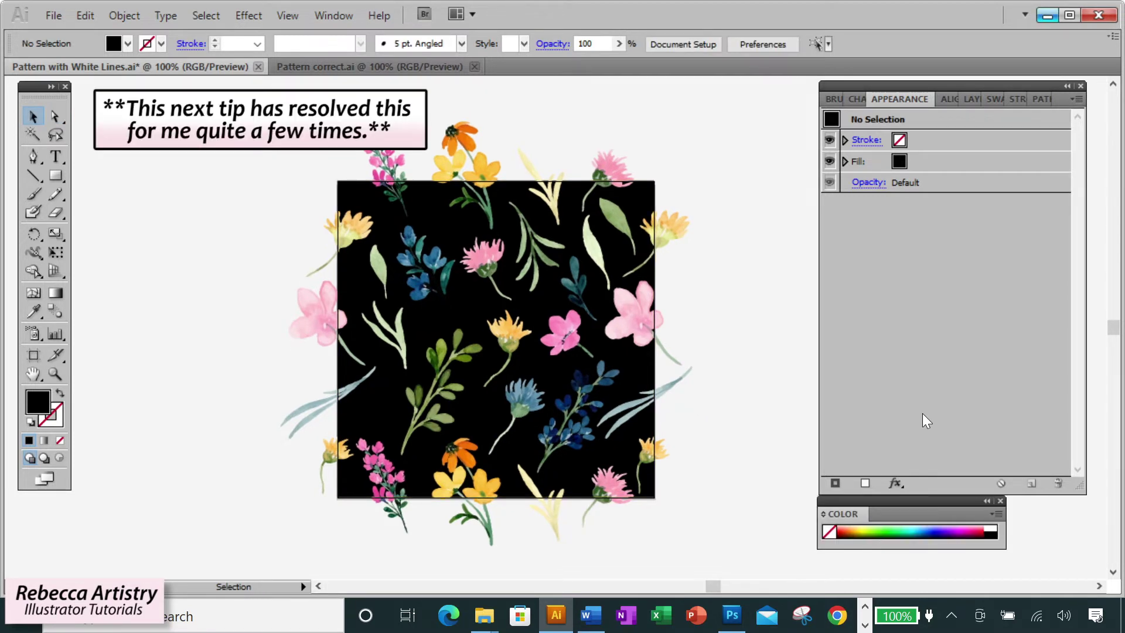
click(653, 492)
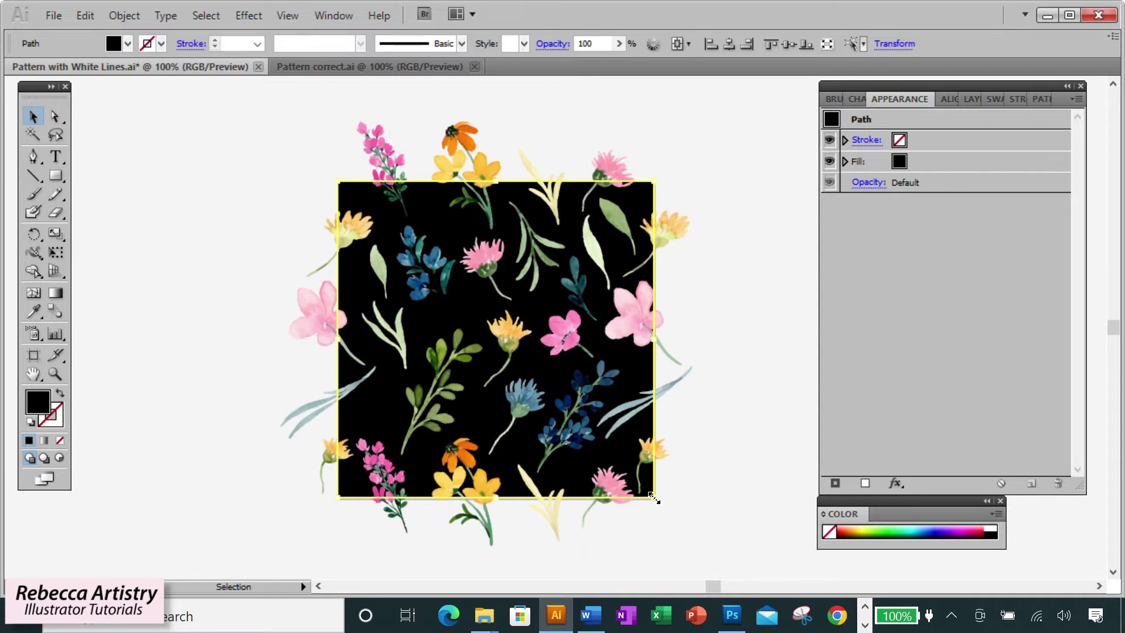
drag(652, 494, 676, 520)
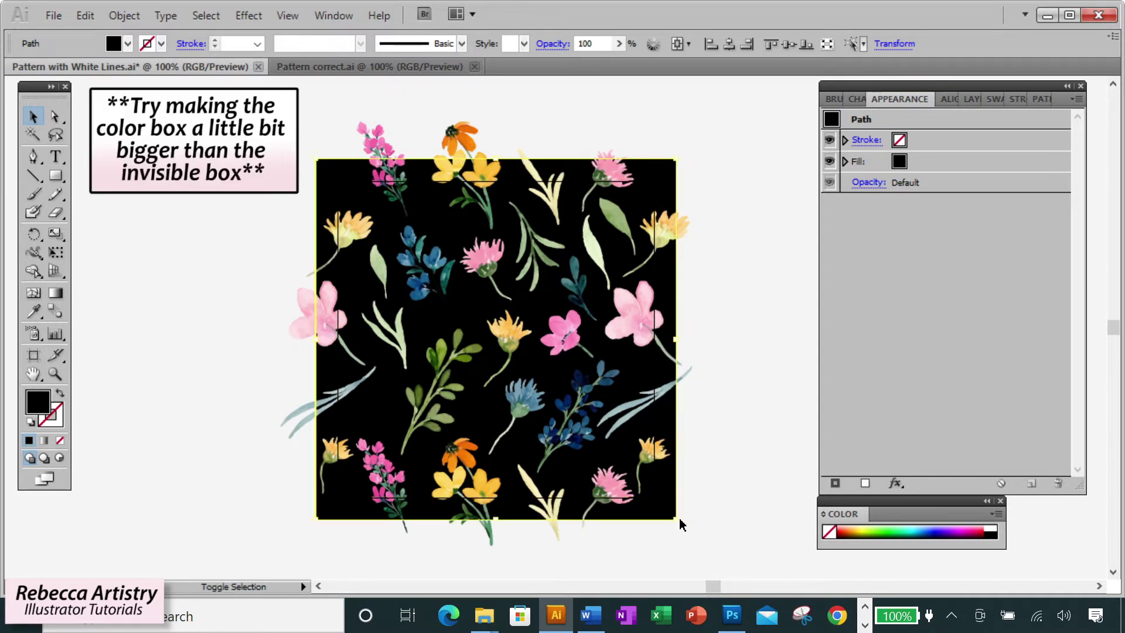
click(727, 508)
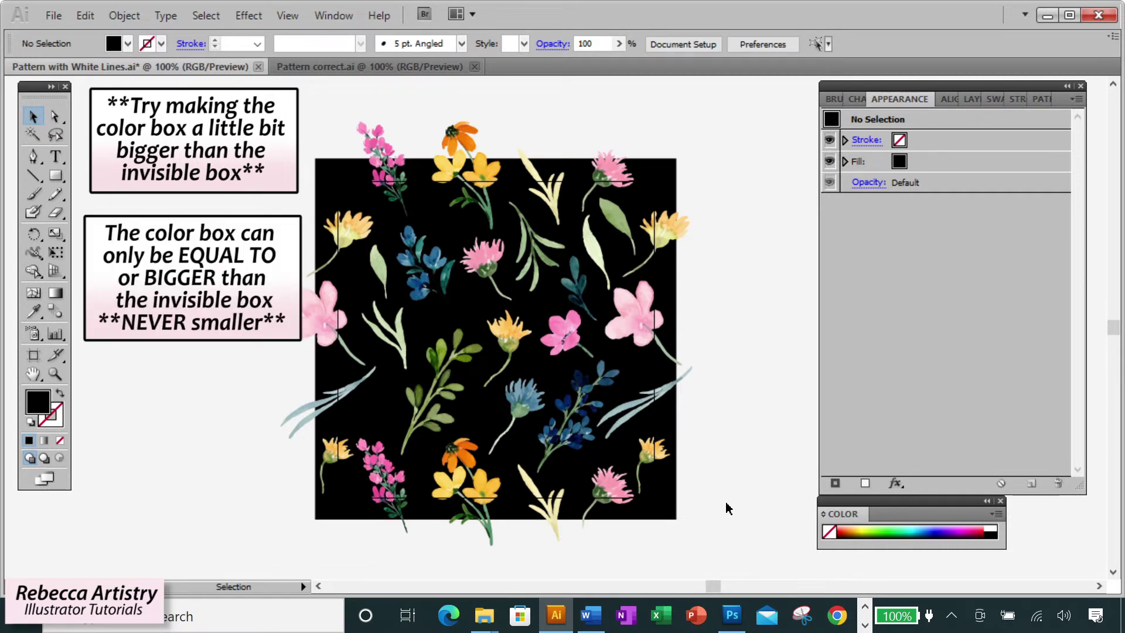
key(ctrl+z)
key(ctrl+z)
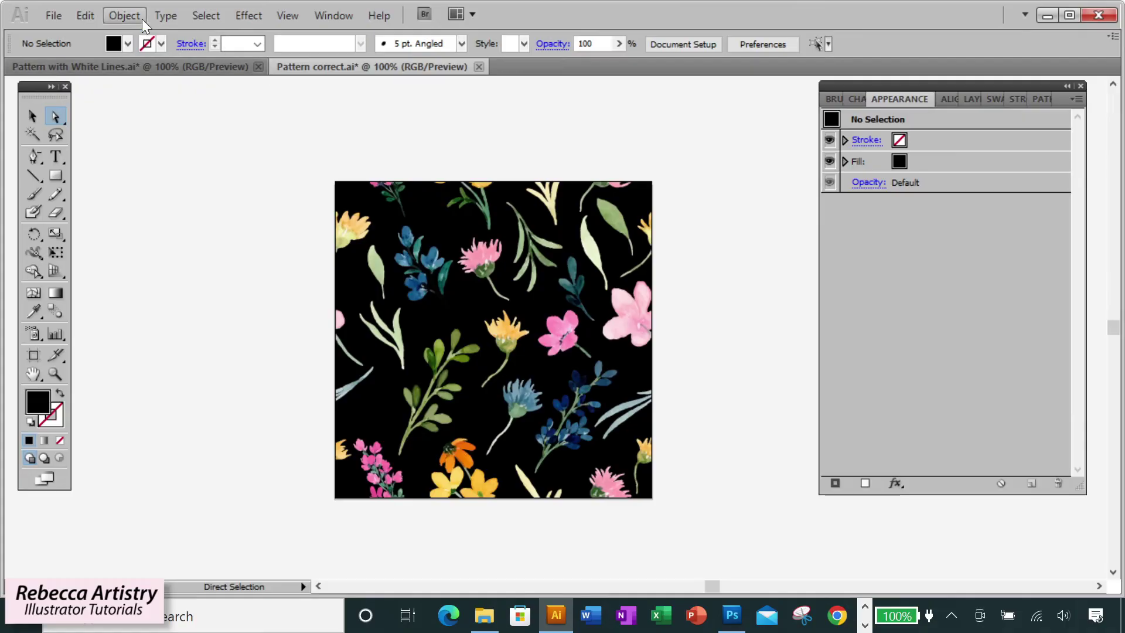
Export the artboard as JPEG 'Pattern correct' at quality 10, High resolution, Art Optimized (Supersampling).
click(53, 16)
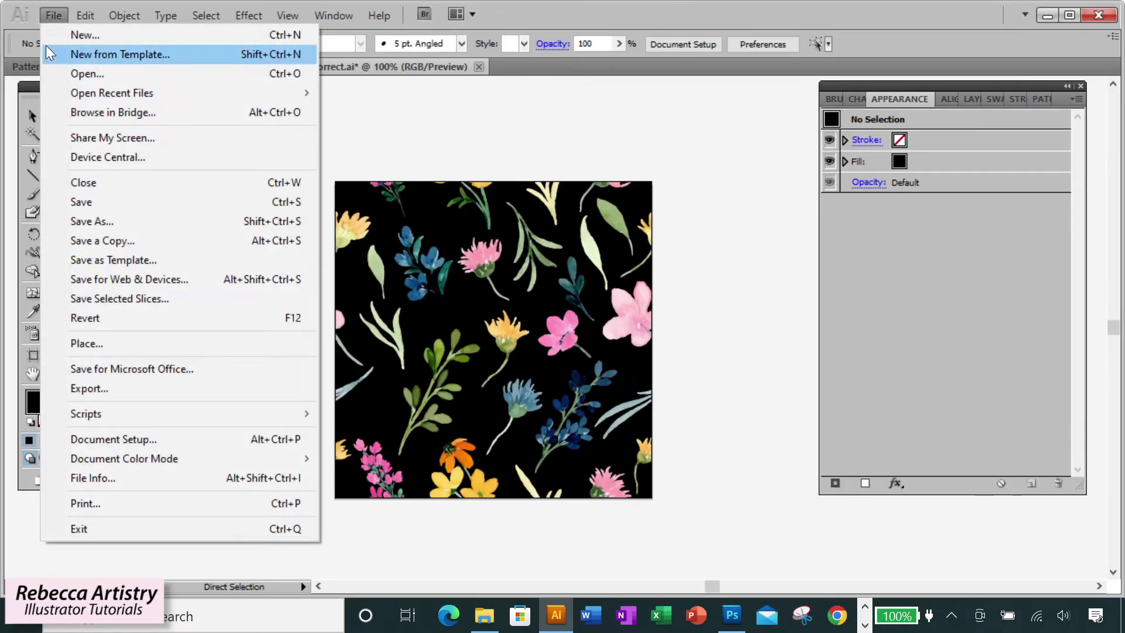
click(78, 385)
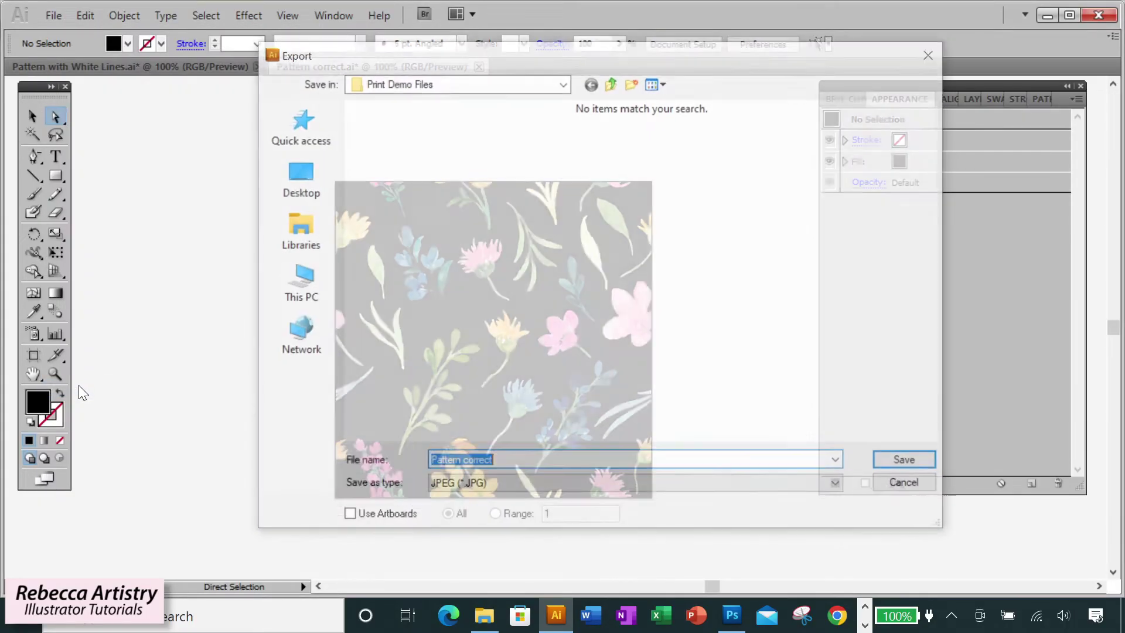
click(348, 516)
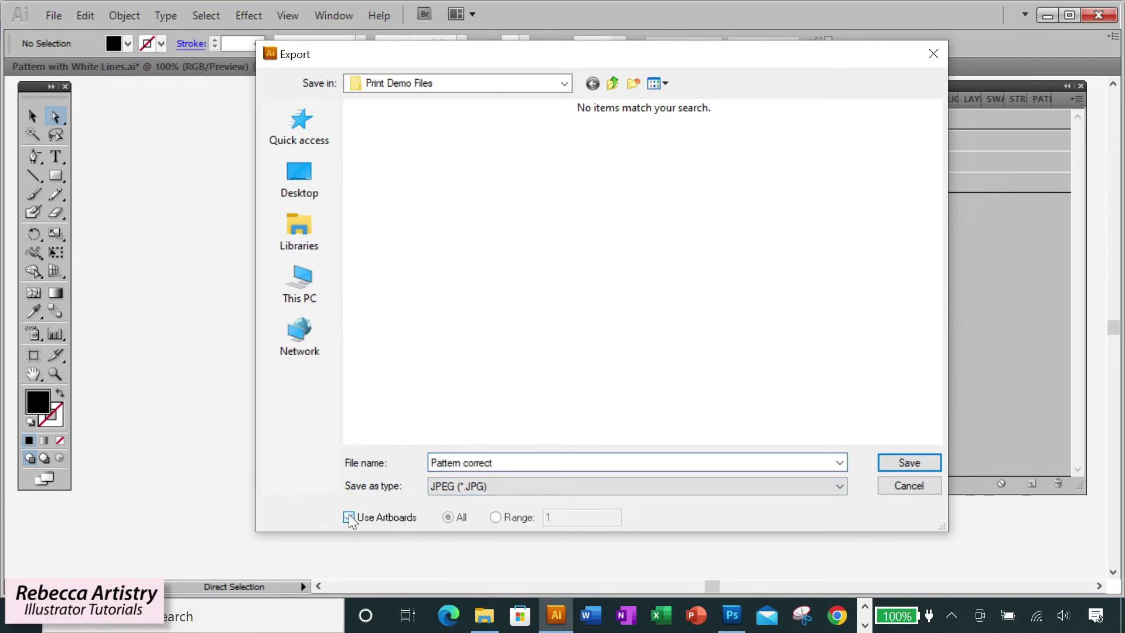
click(893, 461)
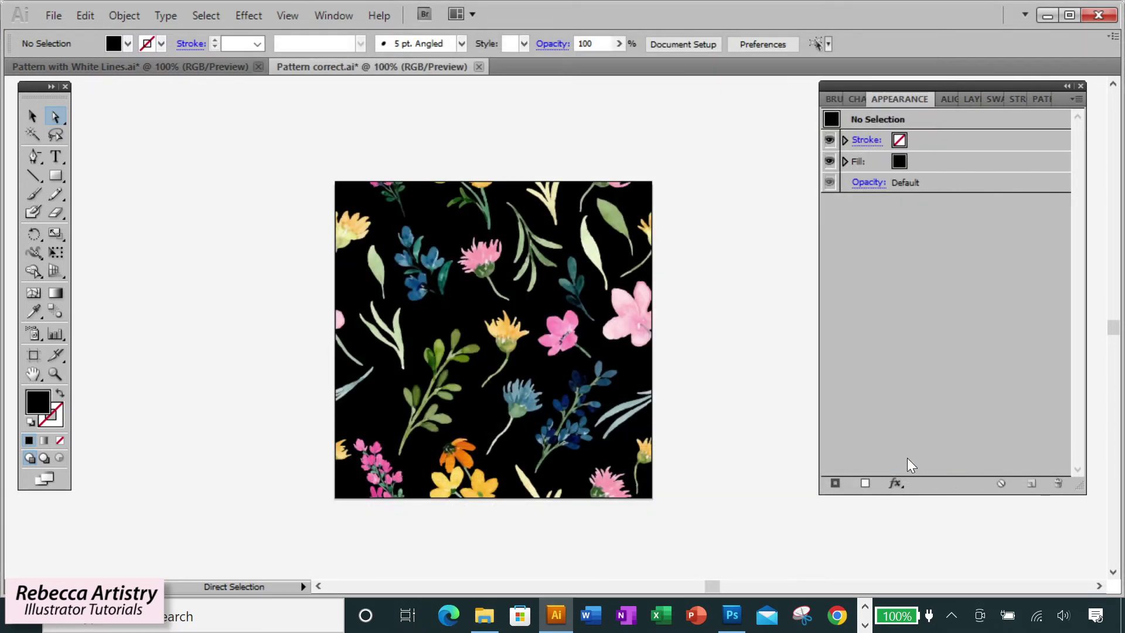
drag(578, 64, 738, 78)
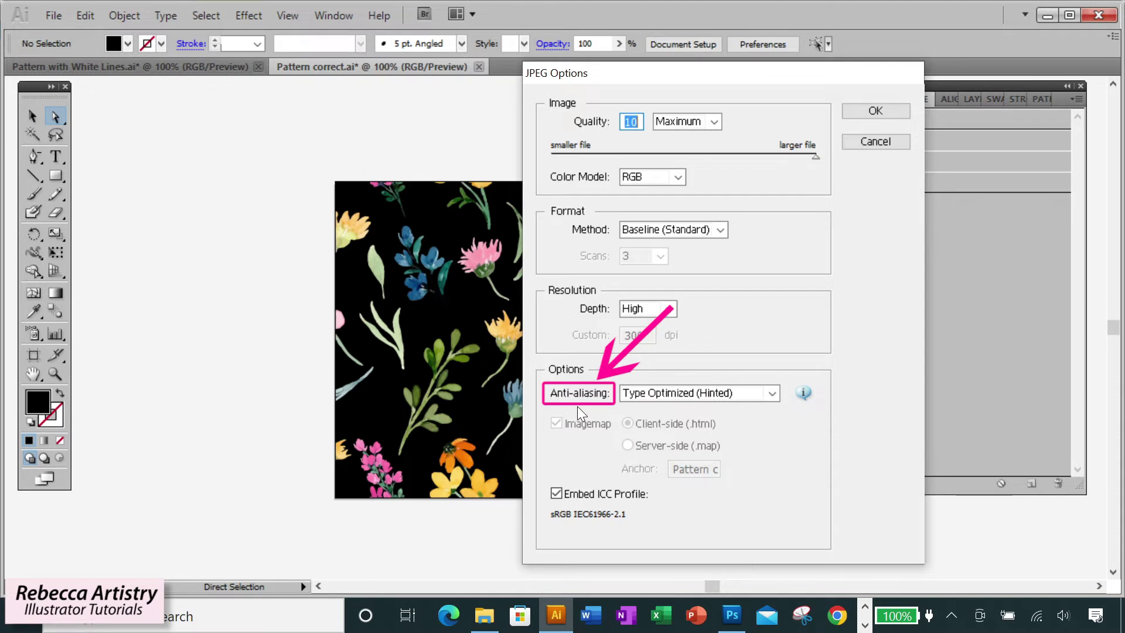
click(772, 392)
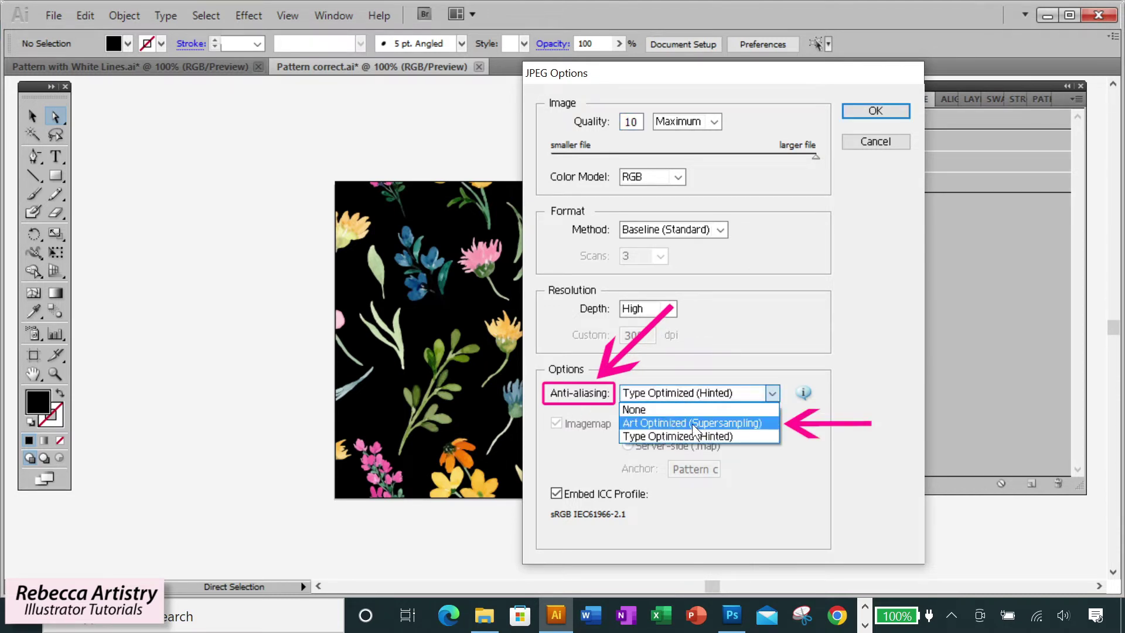
click(740, 423)
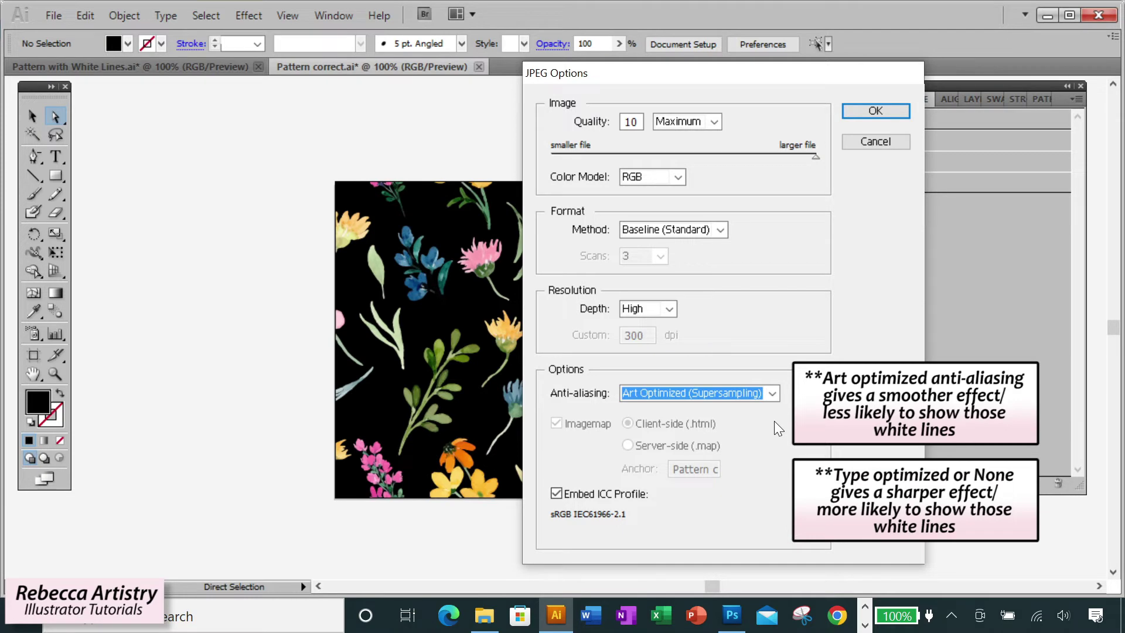
click(876, 111)
In Save for Web & Devices, confirm the 360 × 360 px image size and keep Art Optimized anti-aliasing.
click(53, 16)
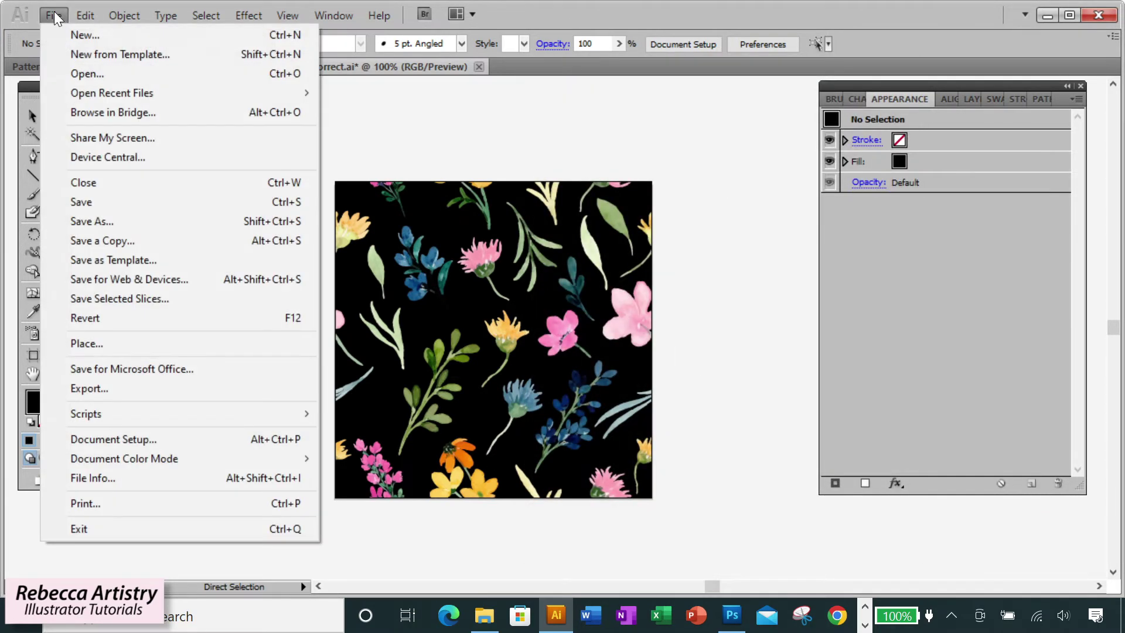
click(131, 279)
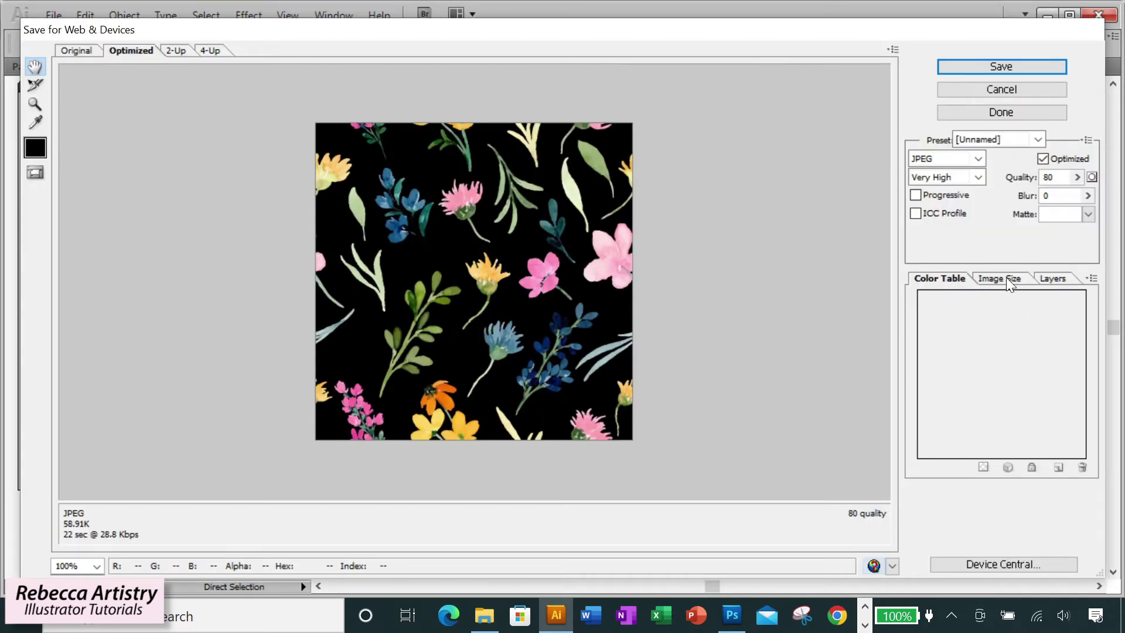
click(1007, 280)
click(990, 434)
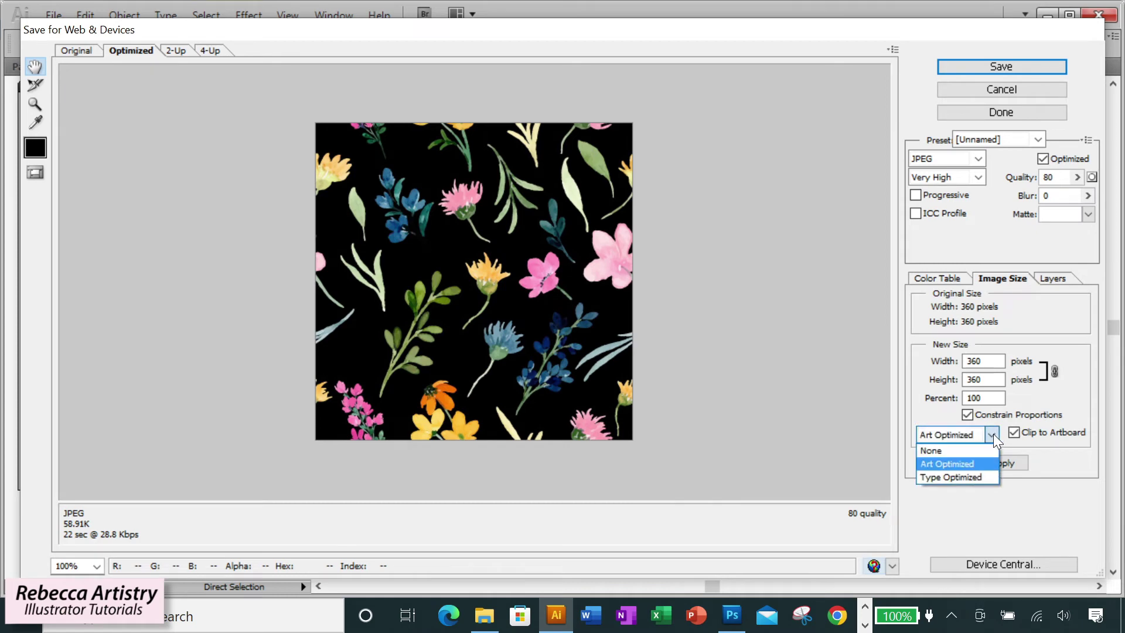
click(972, 463)
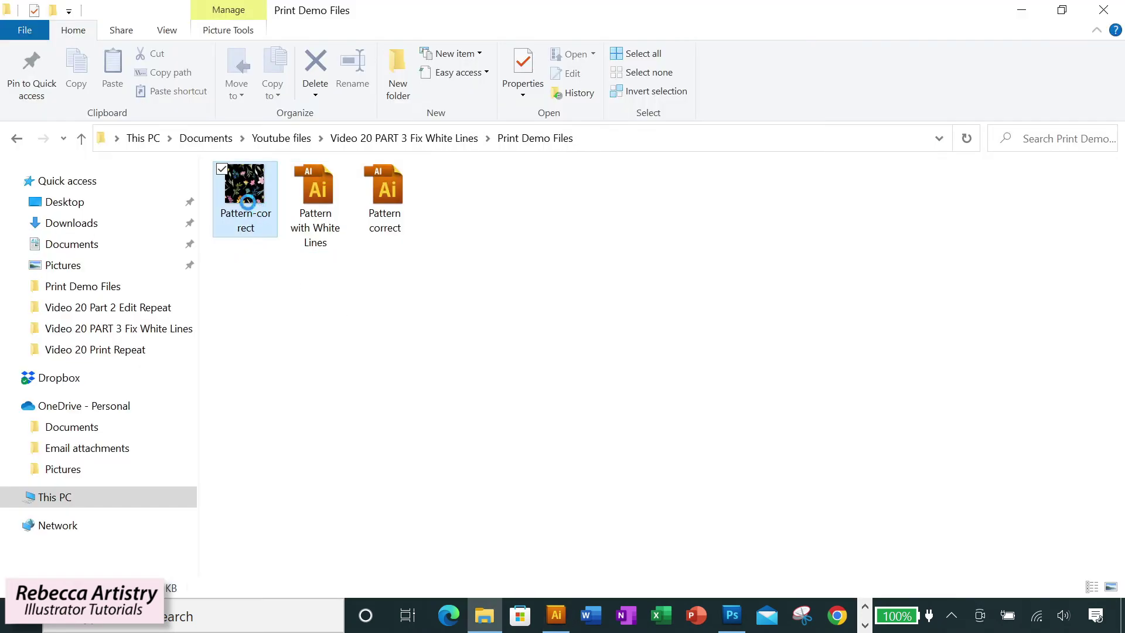
Open the exported floral JPEG in Photoshop and define it as a pattern.
right_click(249, 202)
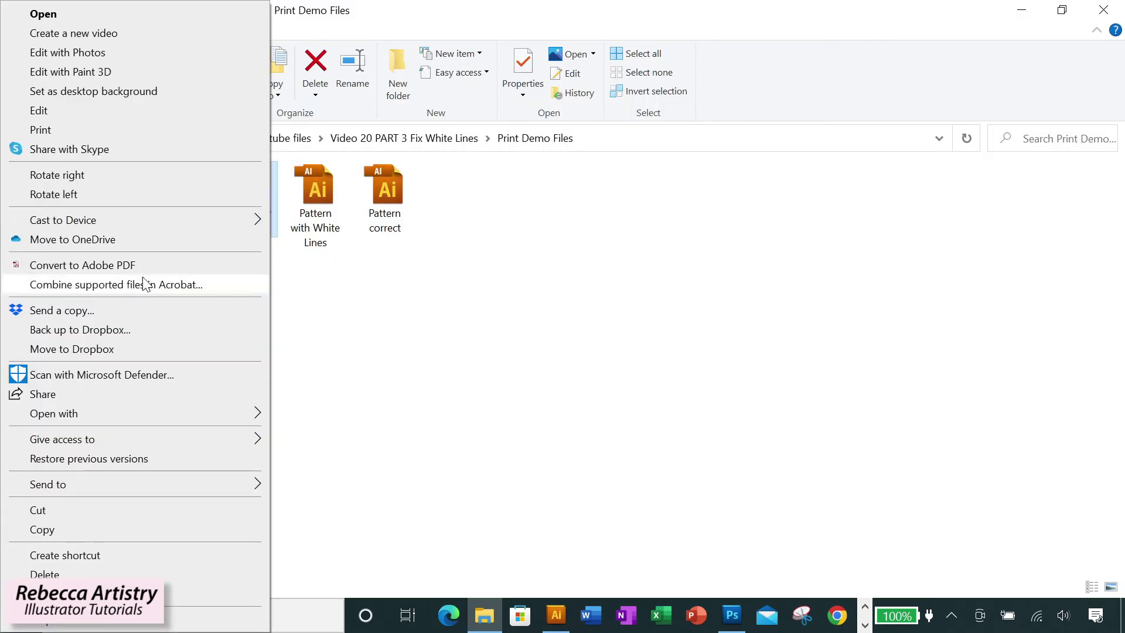
mouse_move(164, 415)
click(351, 435)
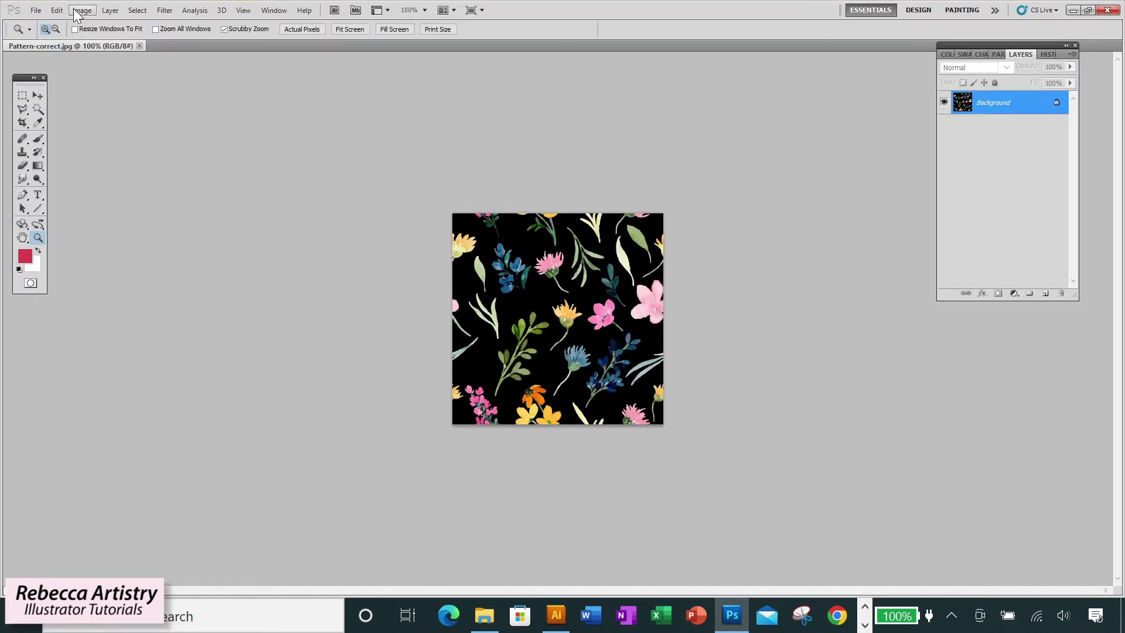
click(57, 10)
click(174, 416)
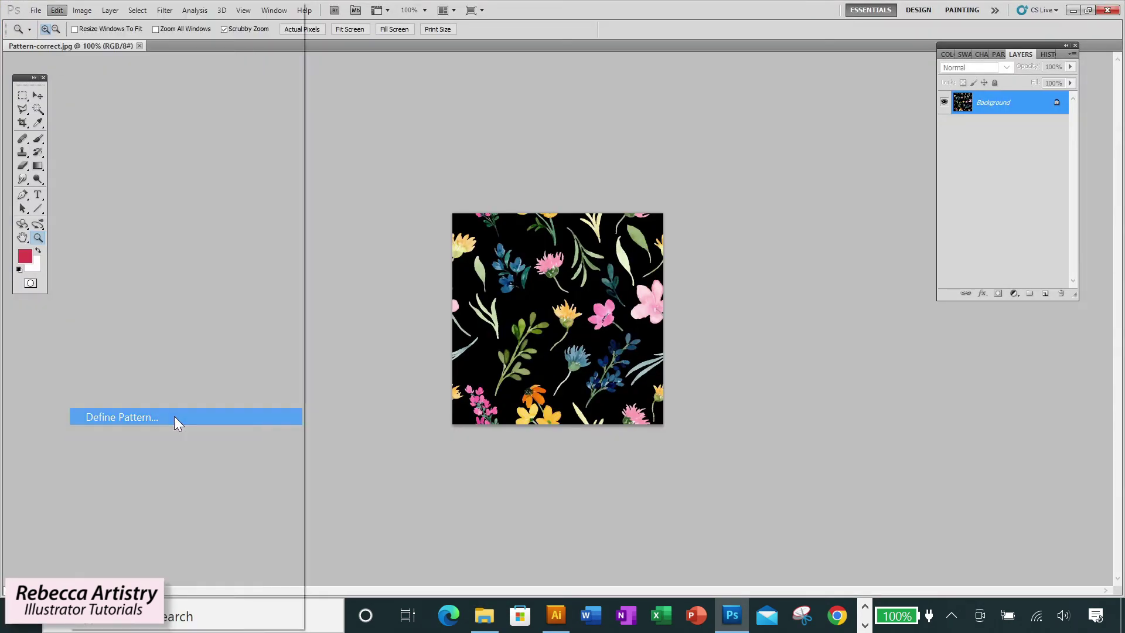
click(683, 210)
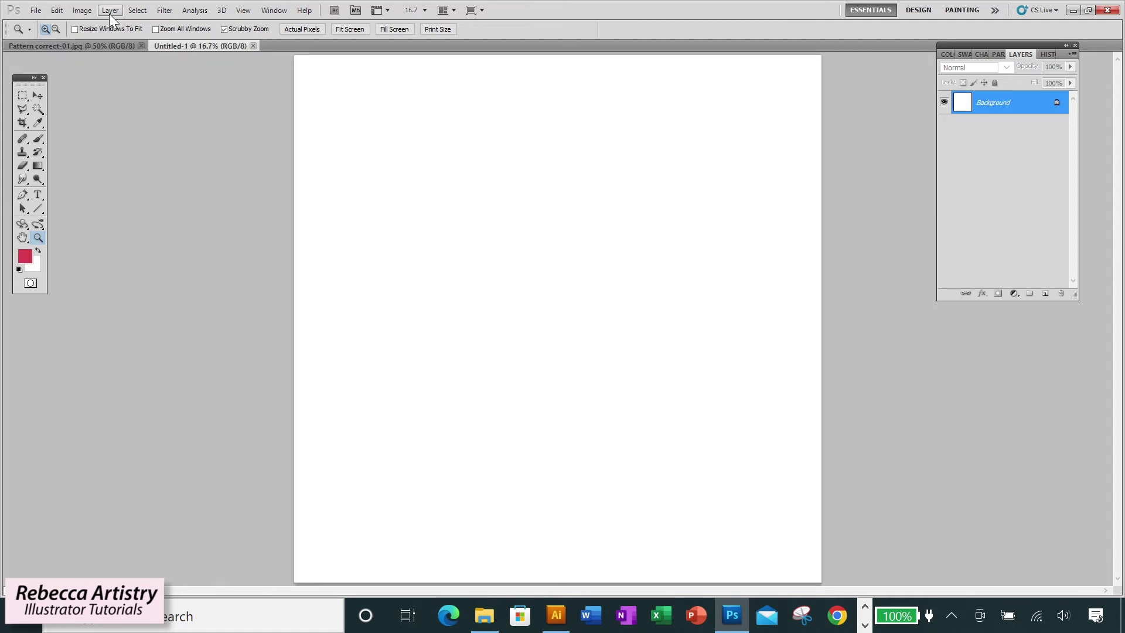
Add a Pattern Fill 1 layer using the new floral pattern across the canvas.
click(115, 8)
mouse_move(175, 125)
click(384, 168)
click(827, 280)
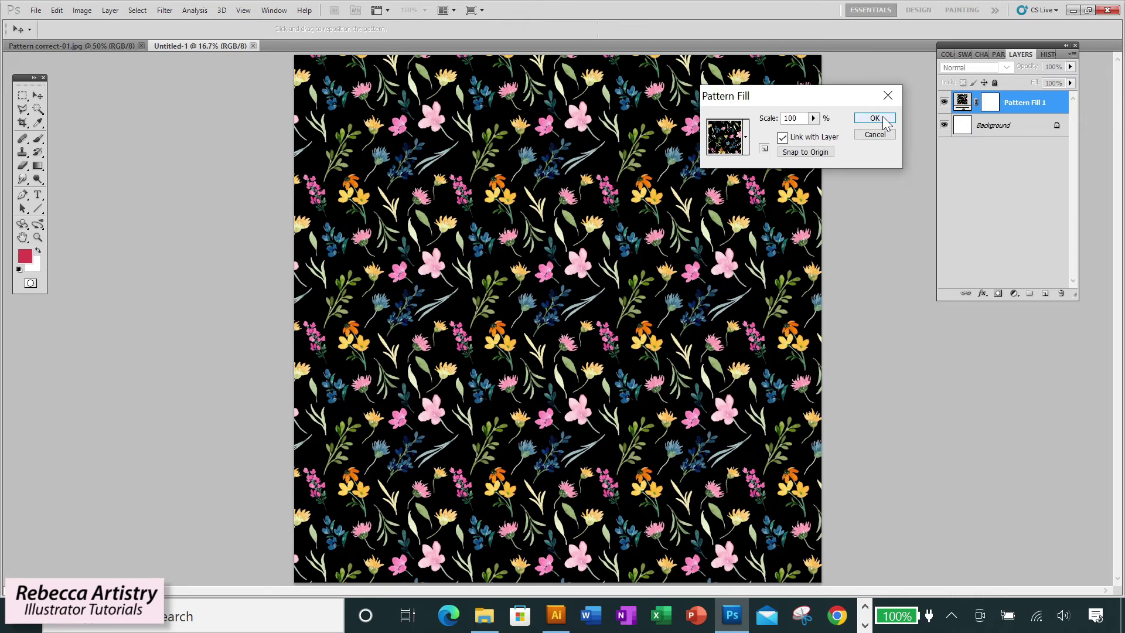
click(873, 117)
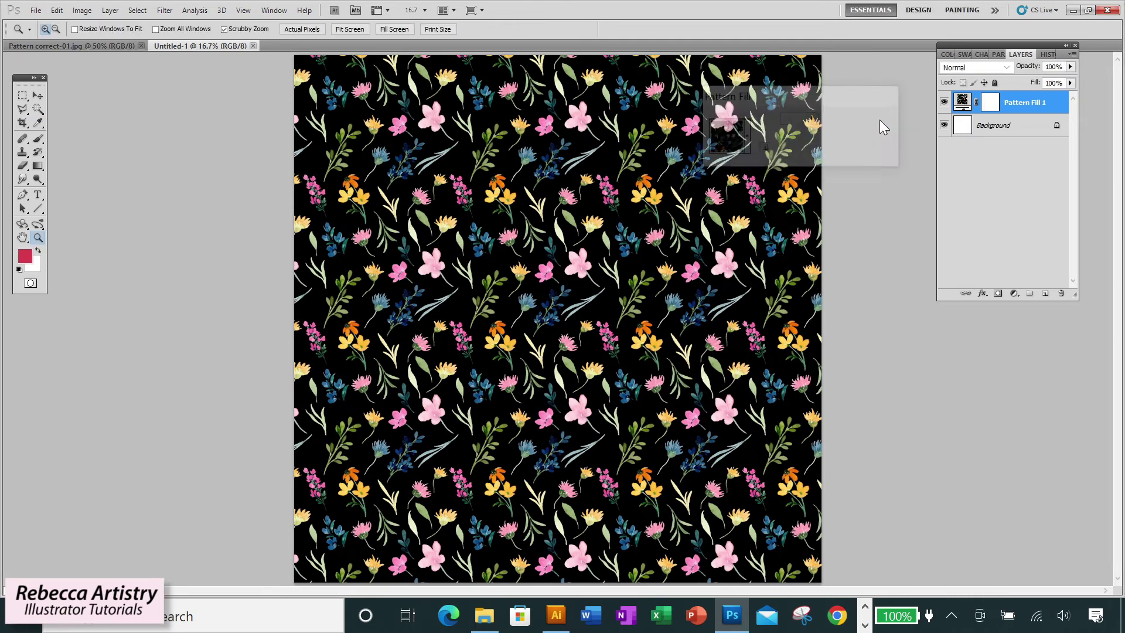
Zoom the tiled pattern to 100% to inspect the tile seams.
click(494, 360)
click(444, 358)
click(463, 351)
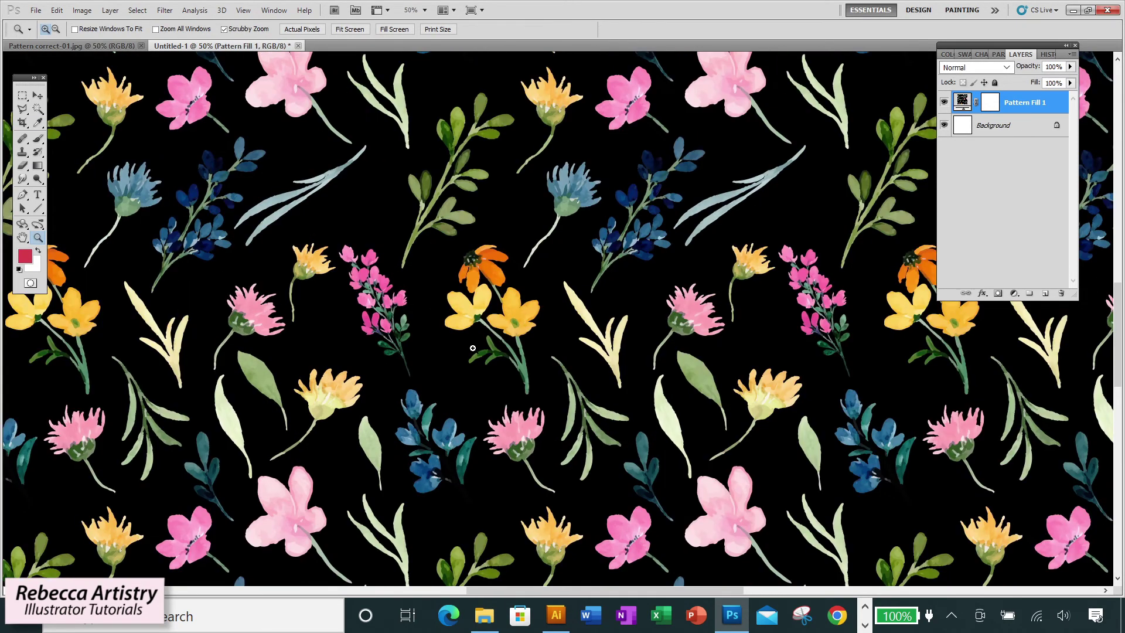
click(473, 348)
click(473, 348)
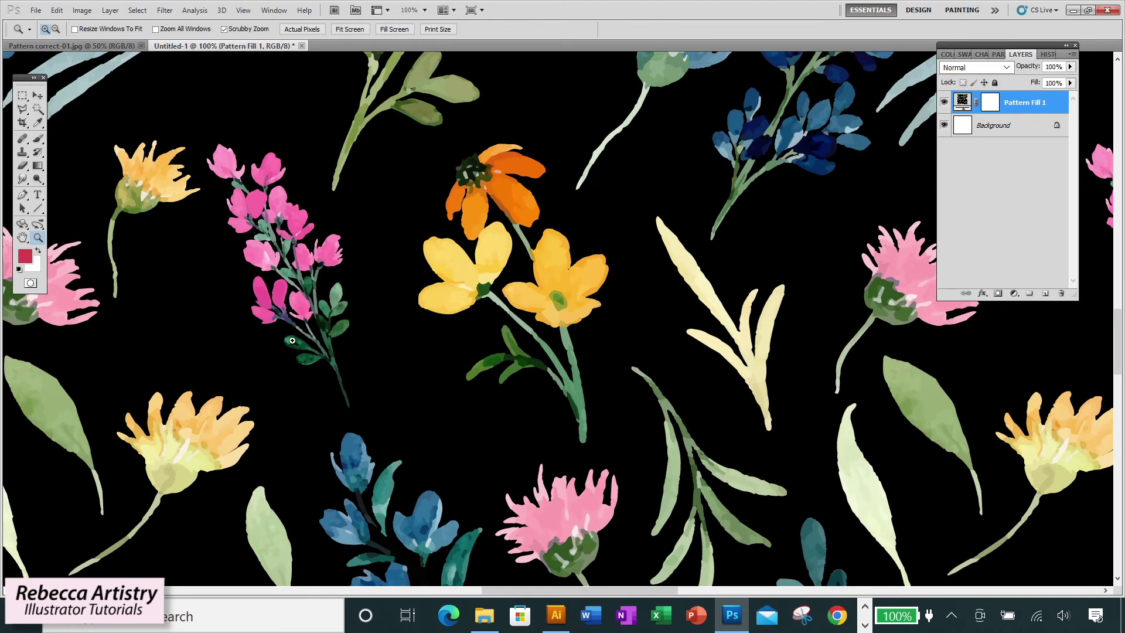
drag(505, 587, 501, 587)
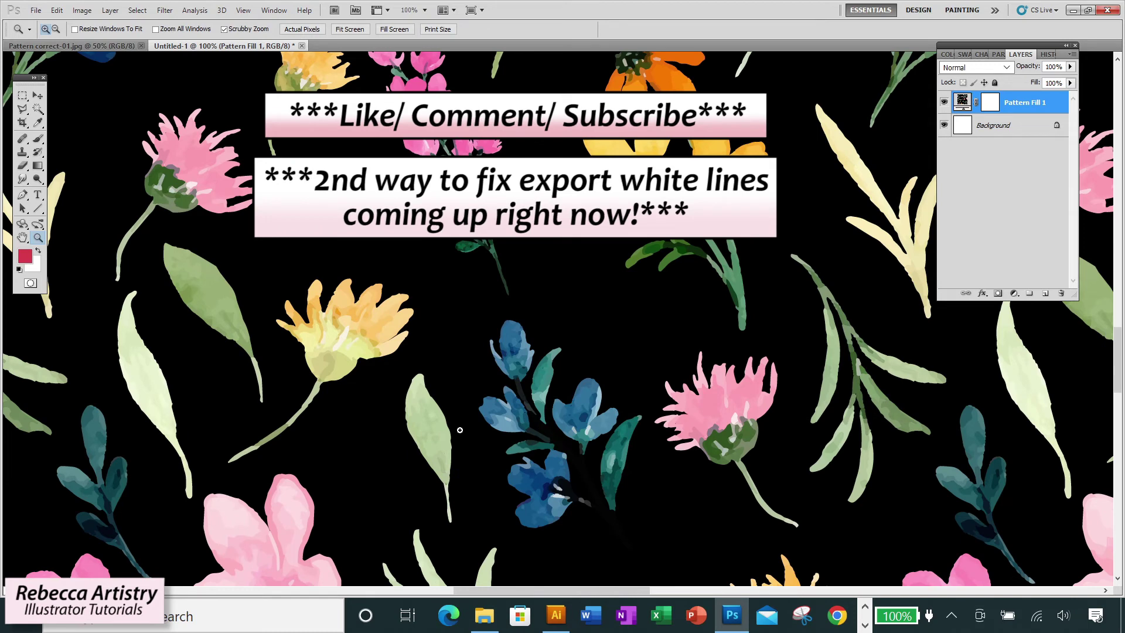
scroll(460, 430, down, 5)
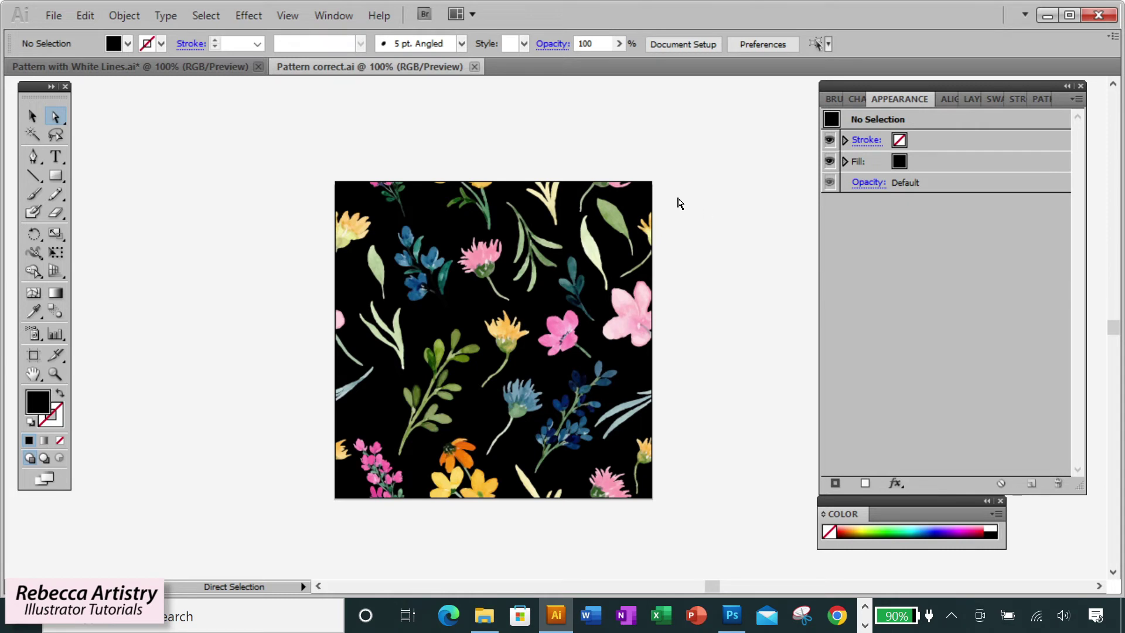
Set Illustrator's general units to Pixels in the Units preferences.
click(641, 199)
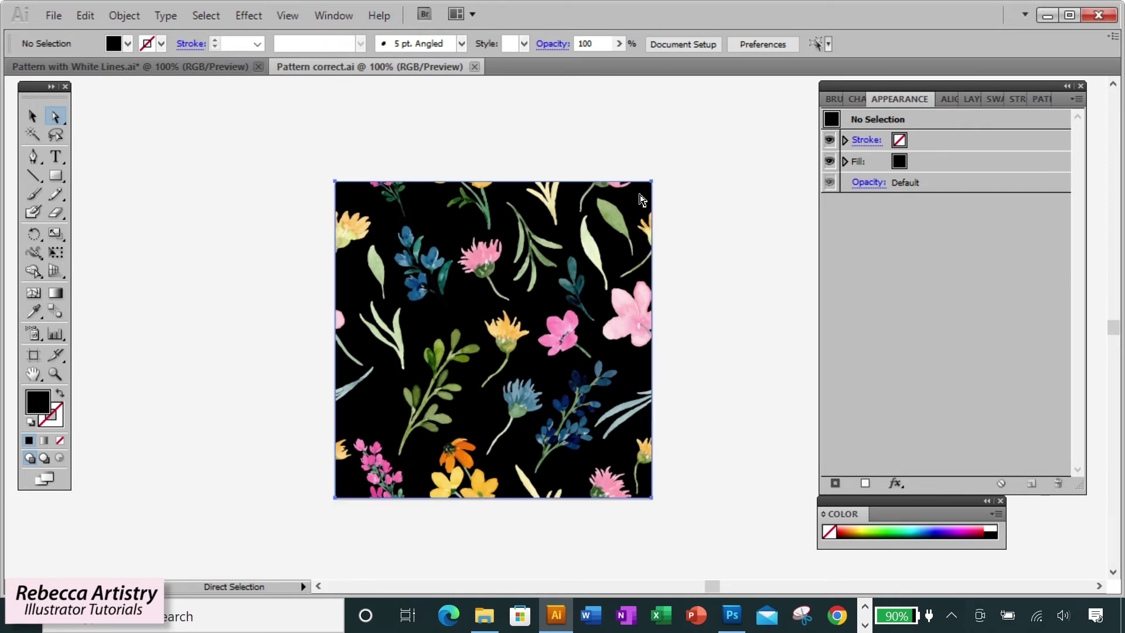
click(937, 45)
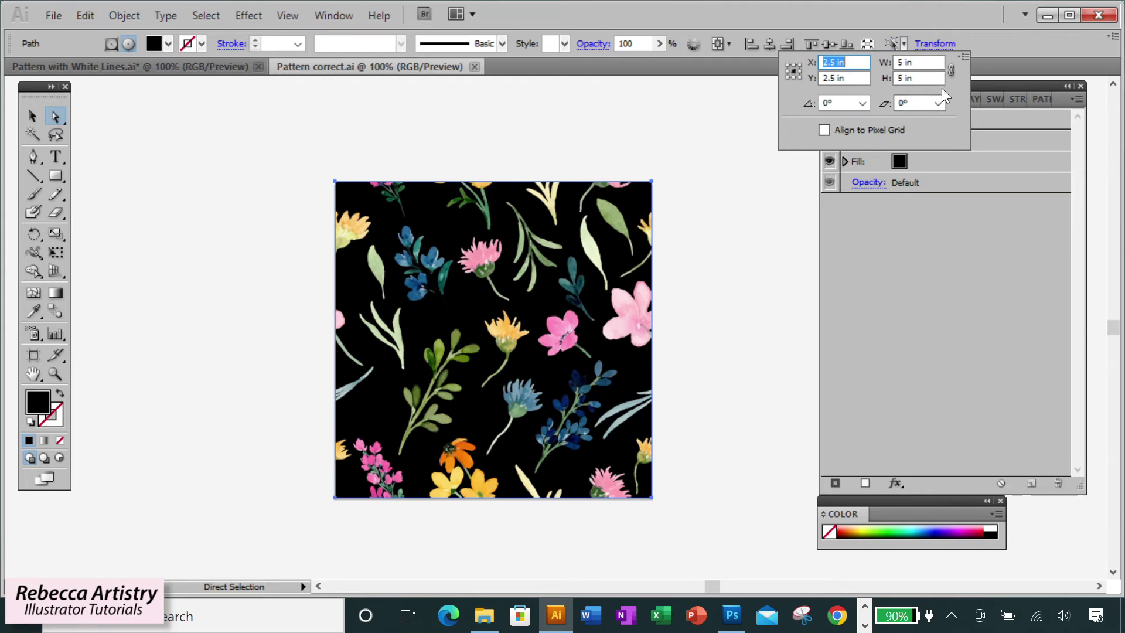
click(732, 135)
click(85, 16)
mouse_move(266, 580)
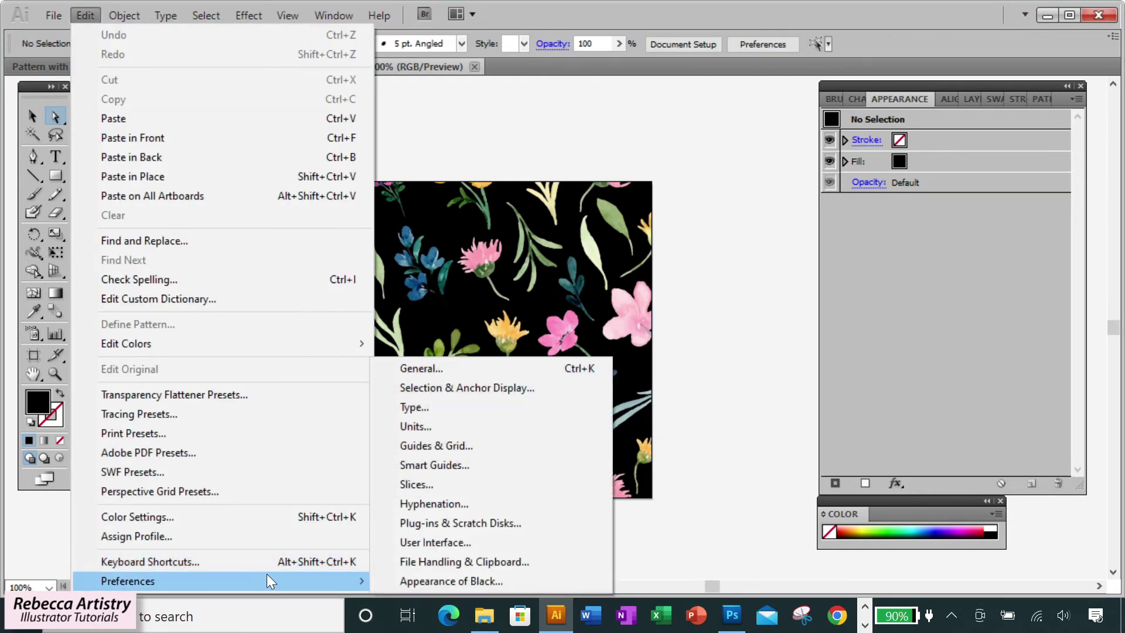
click(429, 427)
click(575, 231)
click(498, 314)
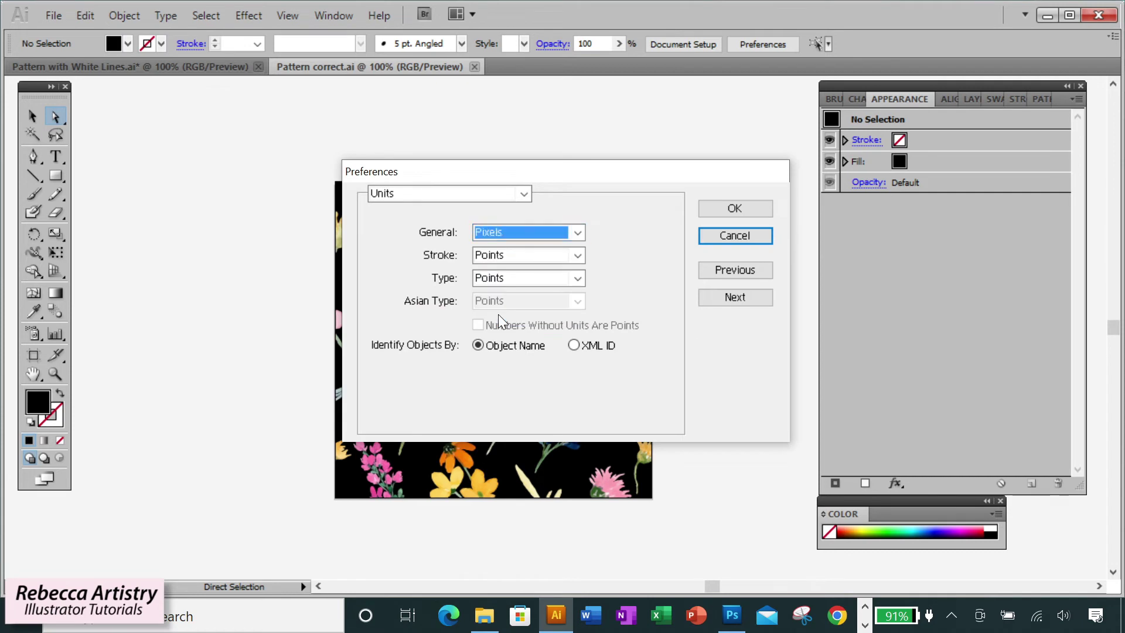
click(735, 207)
Reselect the pattern artwork and read its size in pixels, 360 × 360 px.
click(646, 199)
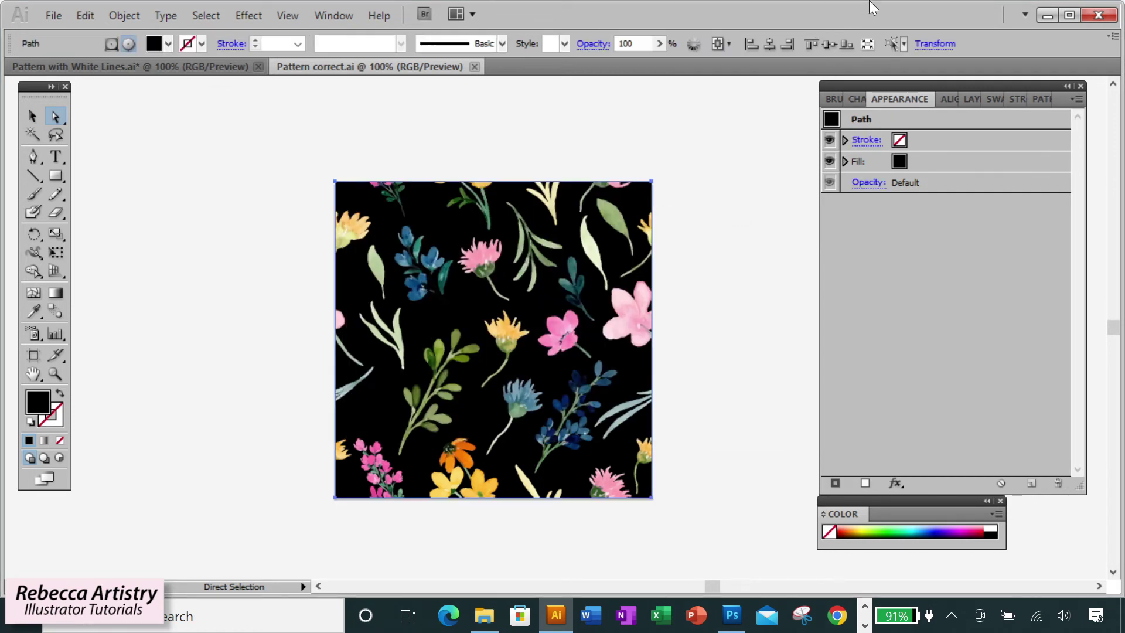
click(940, 44)
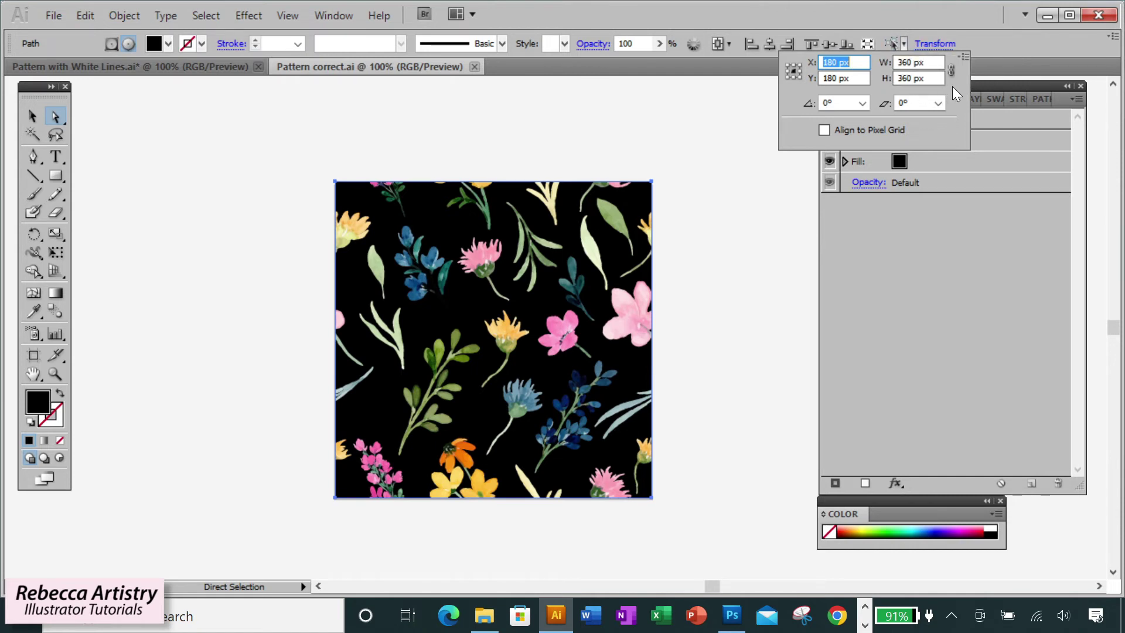
click(646, 203)
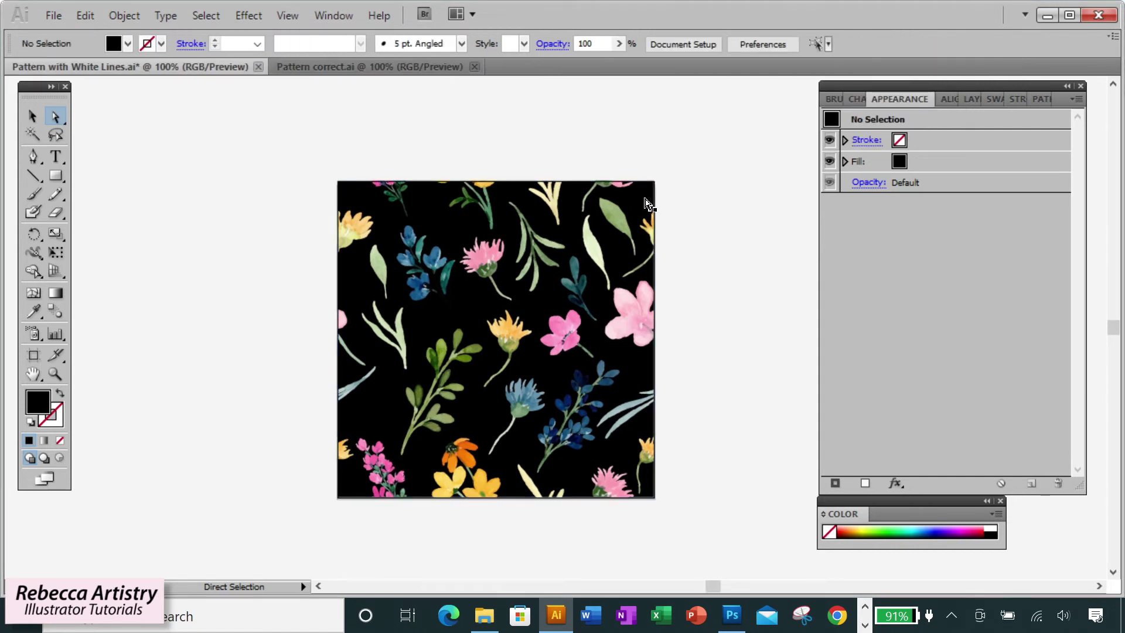
click(646, 203)
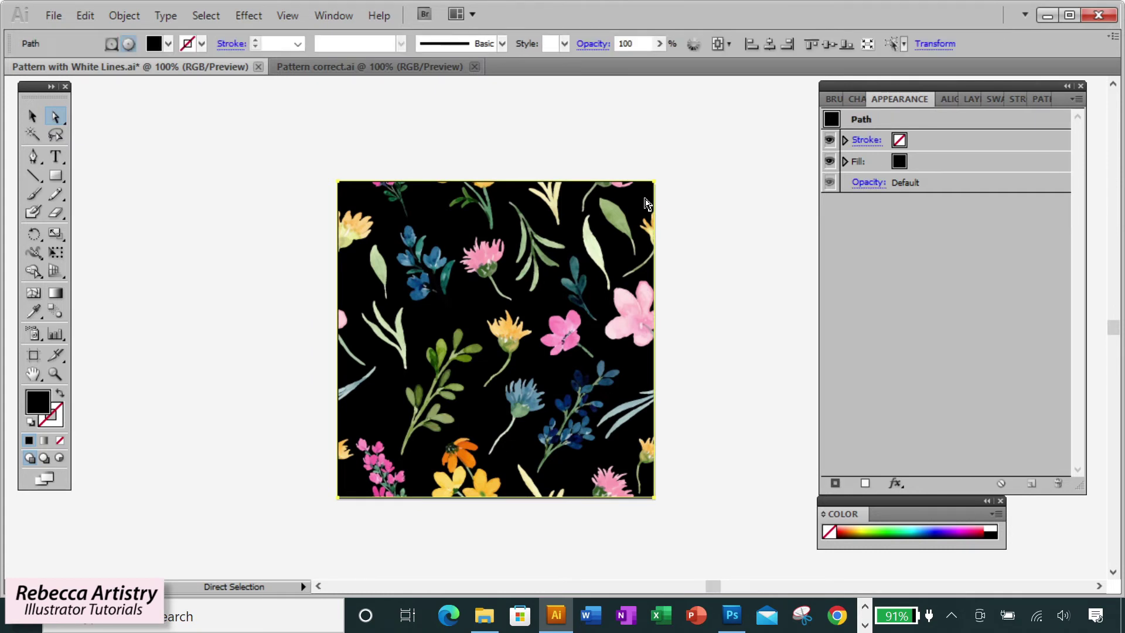
Read the black square's Transform size of 360.13 × 360.13 px, then close the values.
click(933, 43)
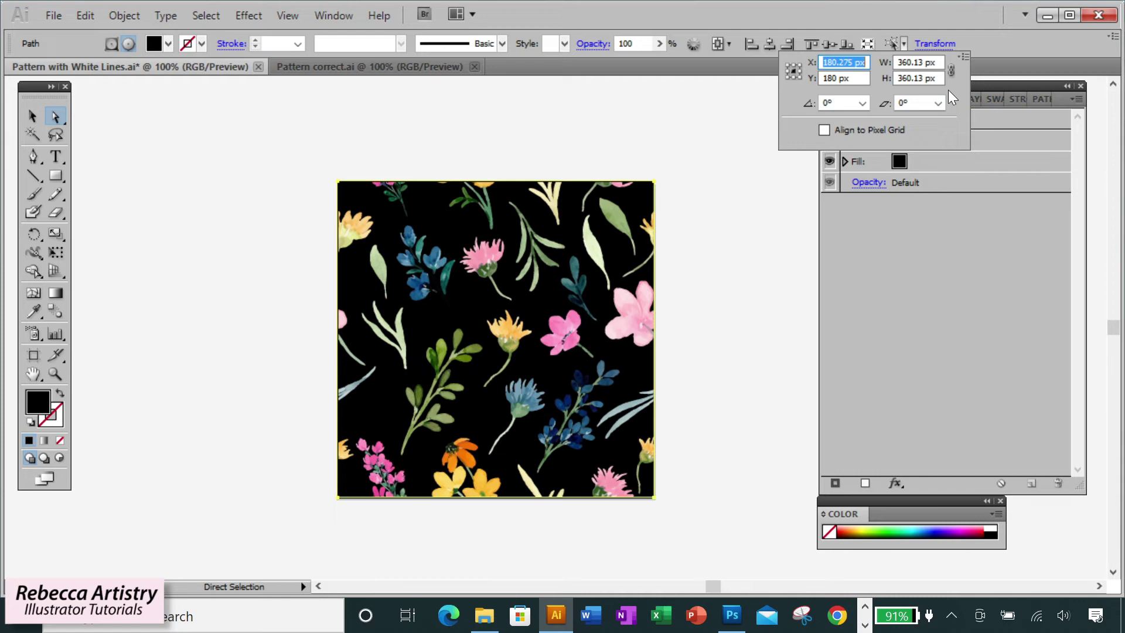
click(749, 204)
Export the artwork as the JPEG Pattern with White Lines-01.
click(54, 15)
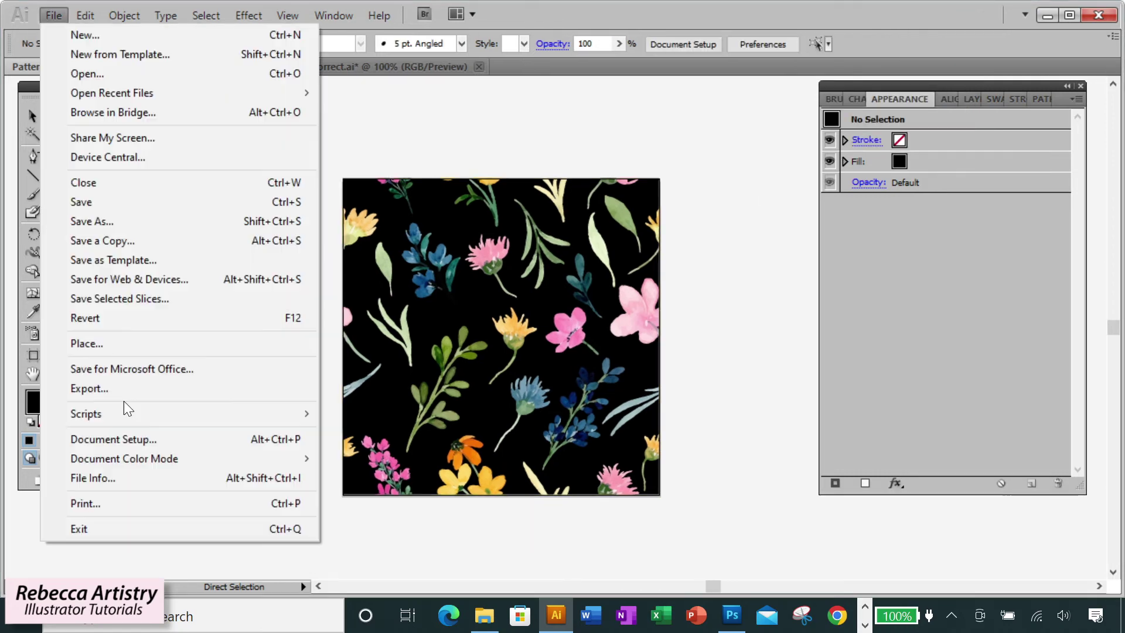
click(125, 387)
click(743, 434)
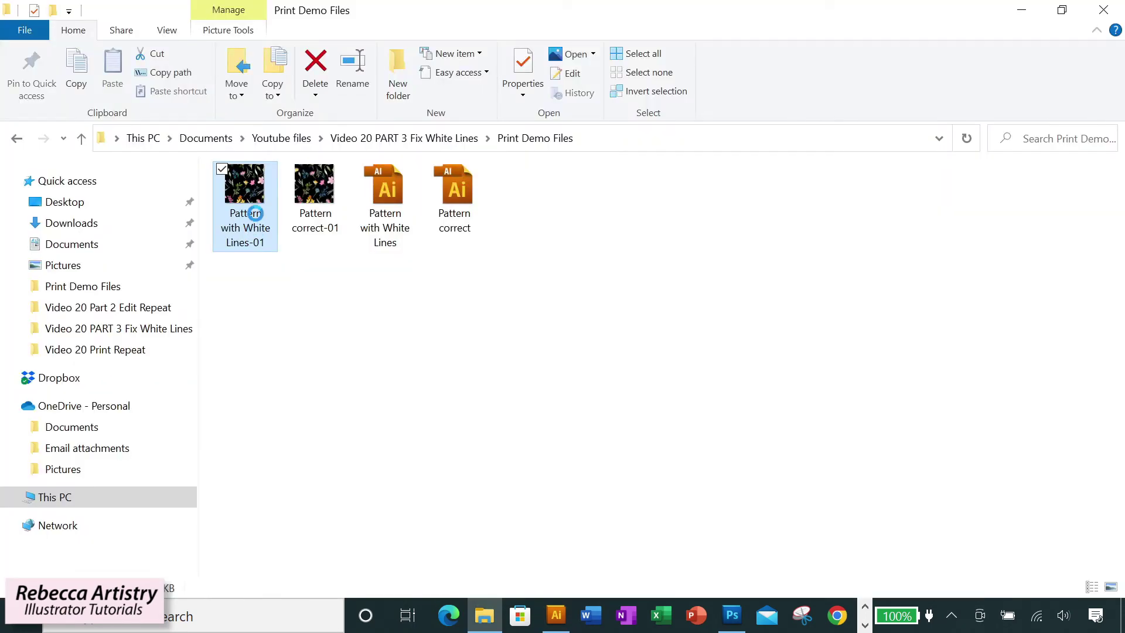
Open the JPEG in Photoshop, define it as a pattern, and apply it as Pattern Fill in Untitled-1.
right_click(251, 241)
mouse_move(211, 413)
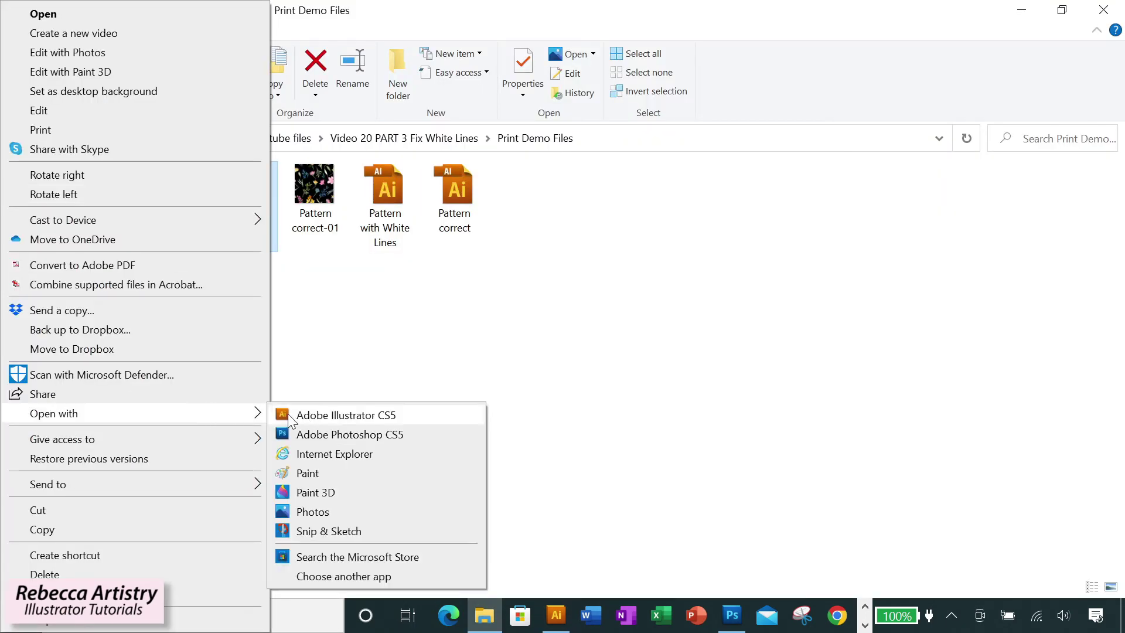
click(321, 437)
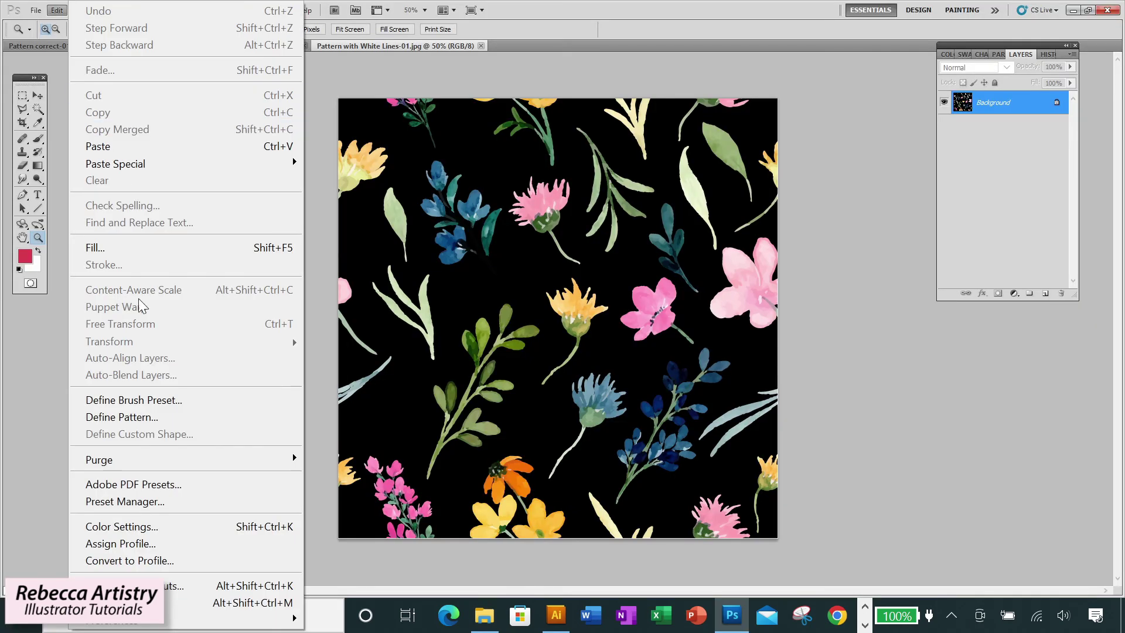
click(142, 416)
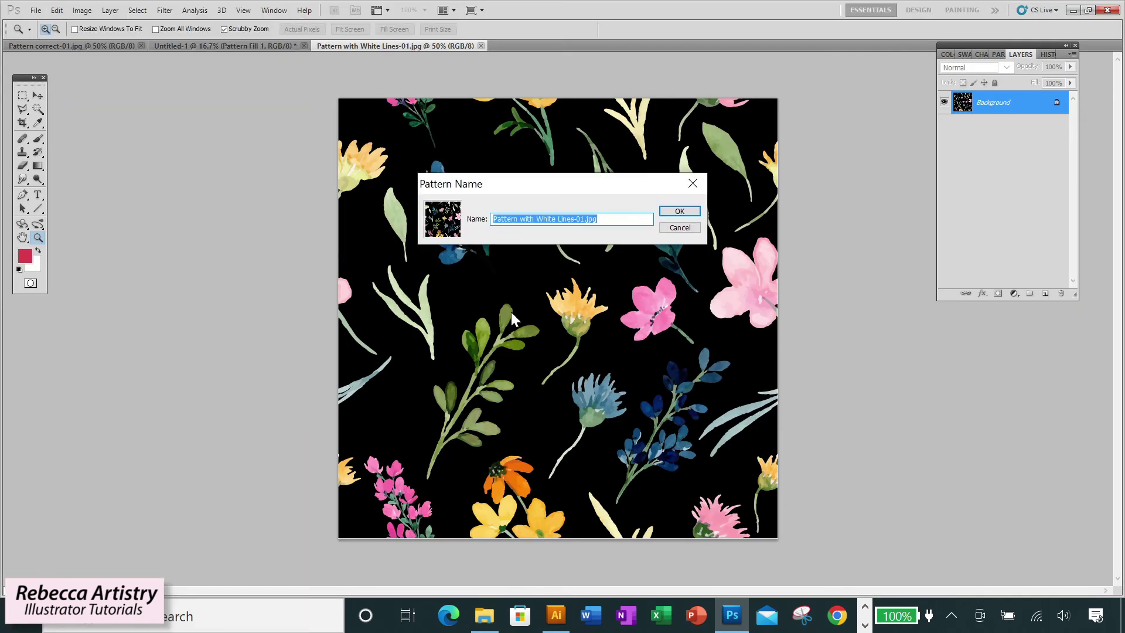
click(678, 212)
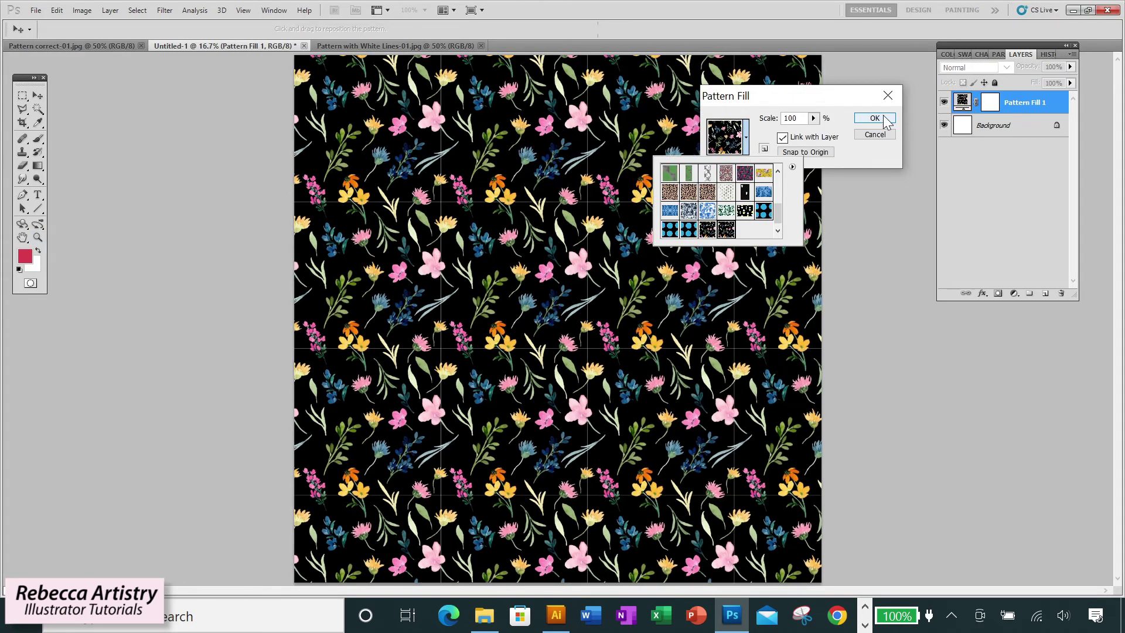
click(884, 117)
key(z)
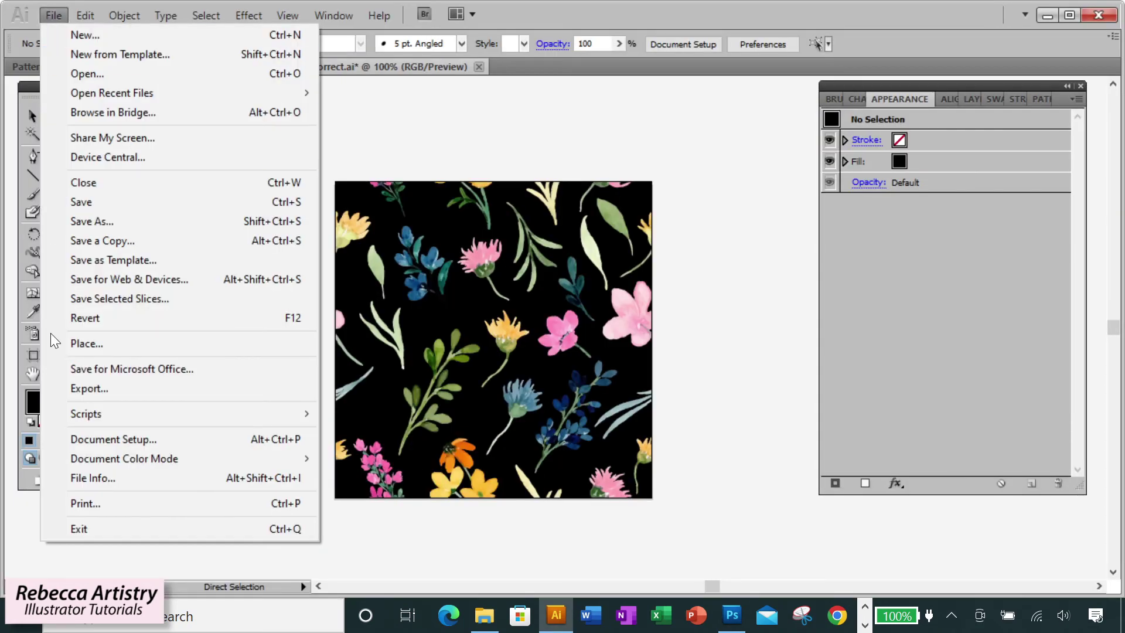
Export the Pattern correct artwork as a JPEG using the artboard bounds.
click(80, 388)
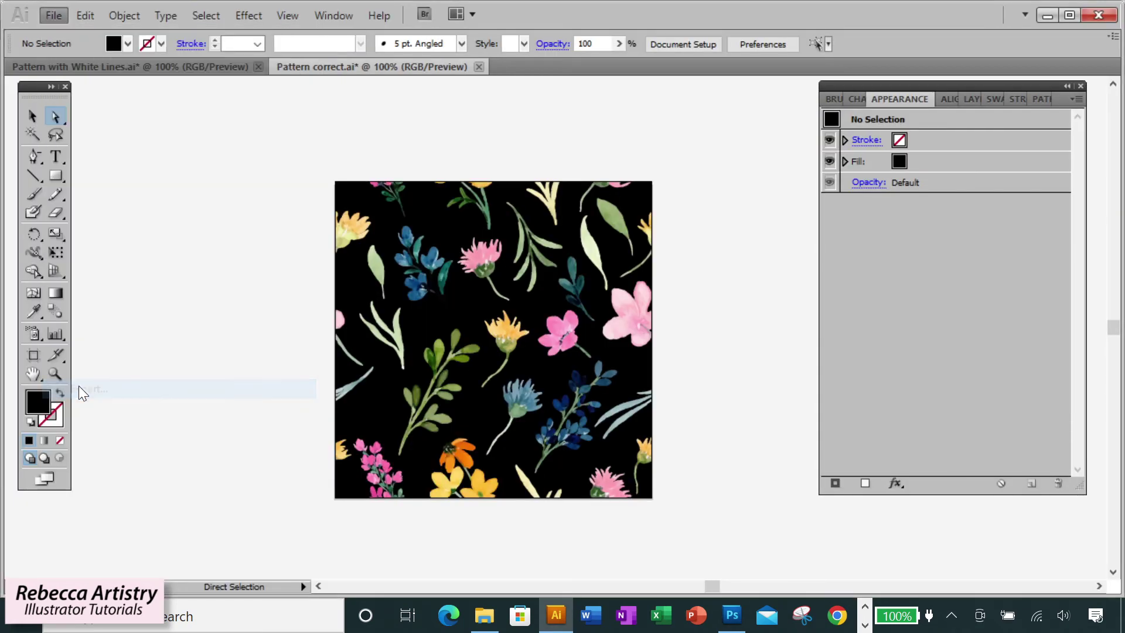
click(349, 516)
click(909, 462)
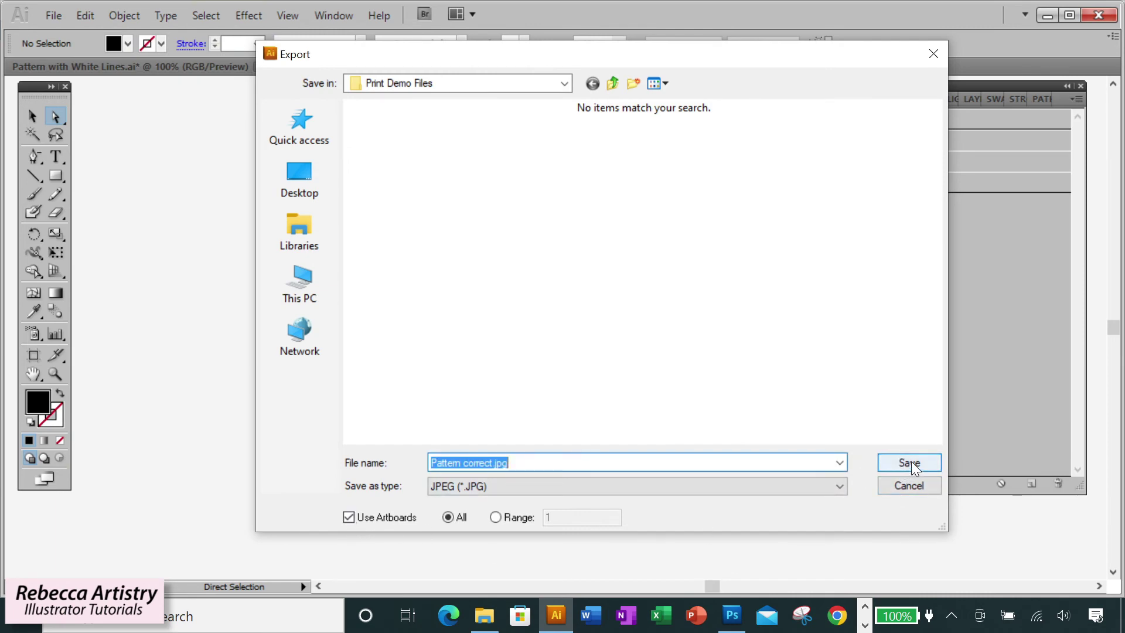
click(888, 140)
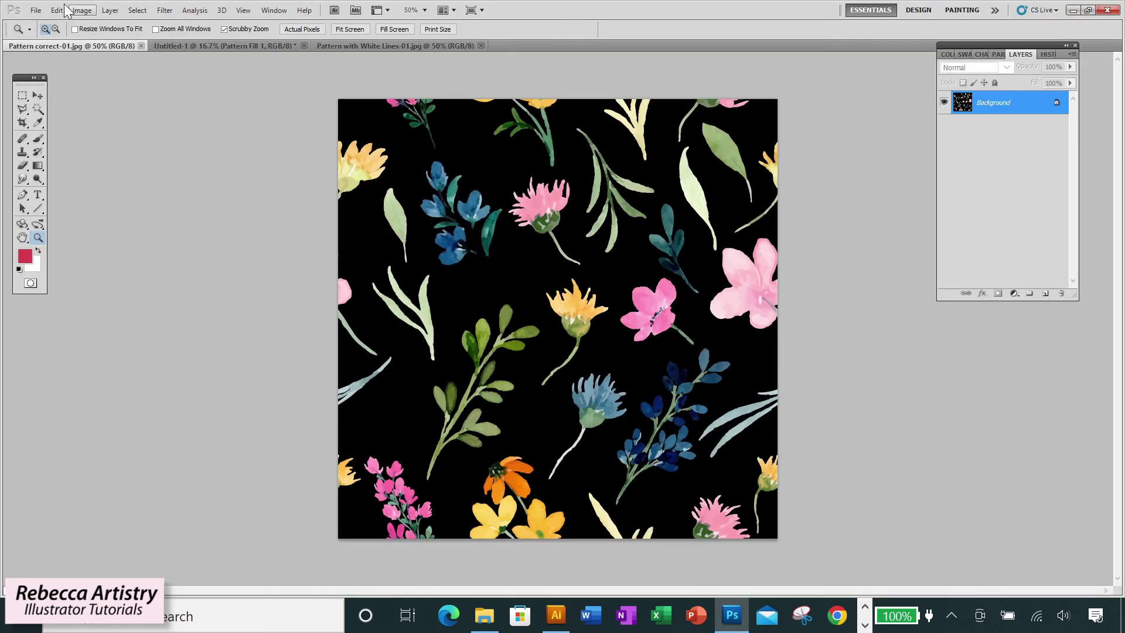
In Photoshop, define the exported image as a new pattern named Pattern correct-01.jpg.
click(56, 10)
click(148, 416)
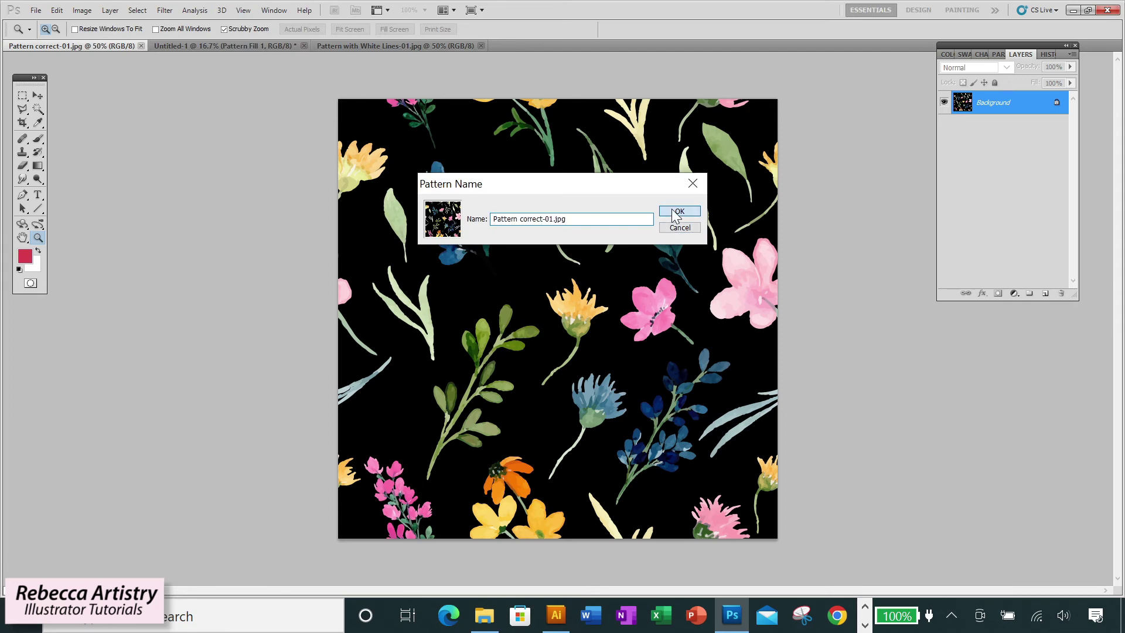
click(677, 210)
Switch Untitled-1's Pattern Fill 1 layer to the newly defined pattern.
click(282, 45)
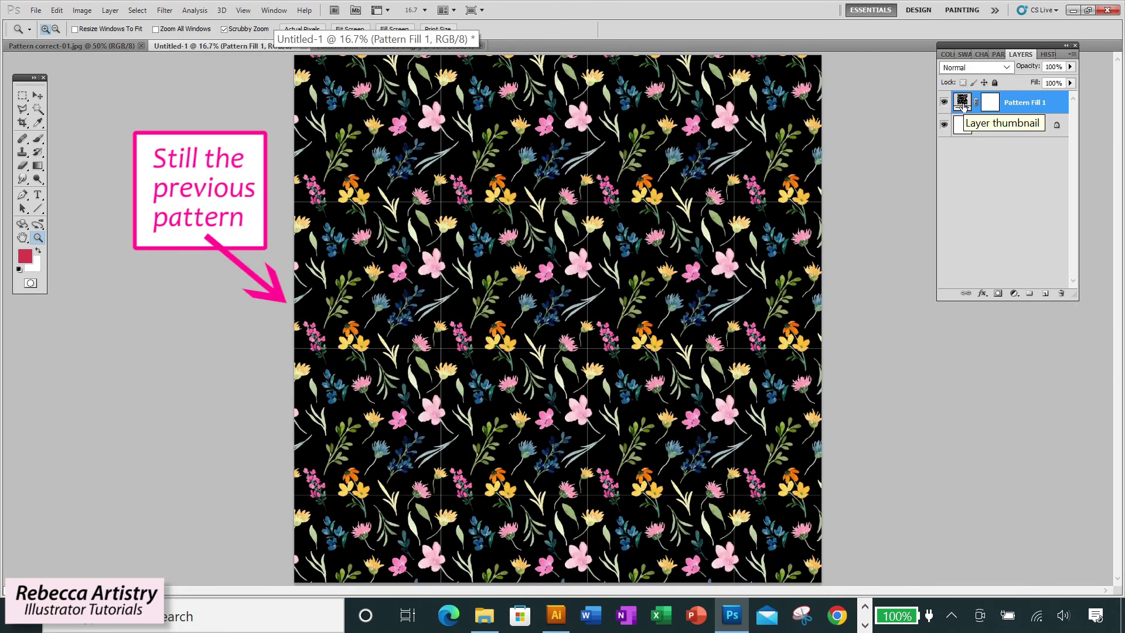
double_click(962, 105)
click(750, 125)
click(744, 233)
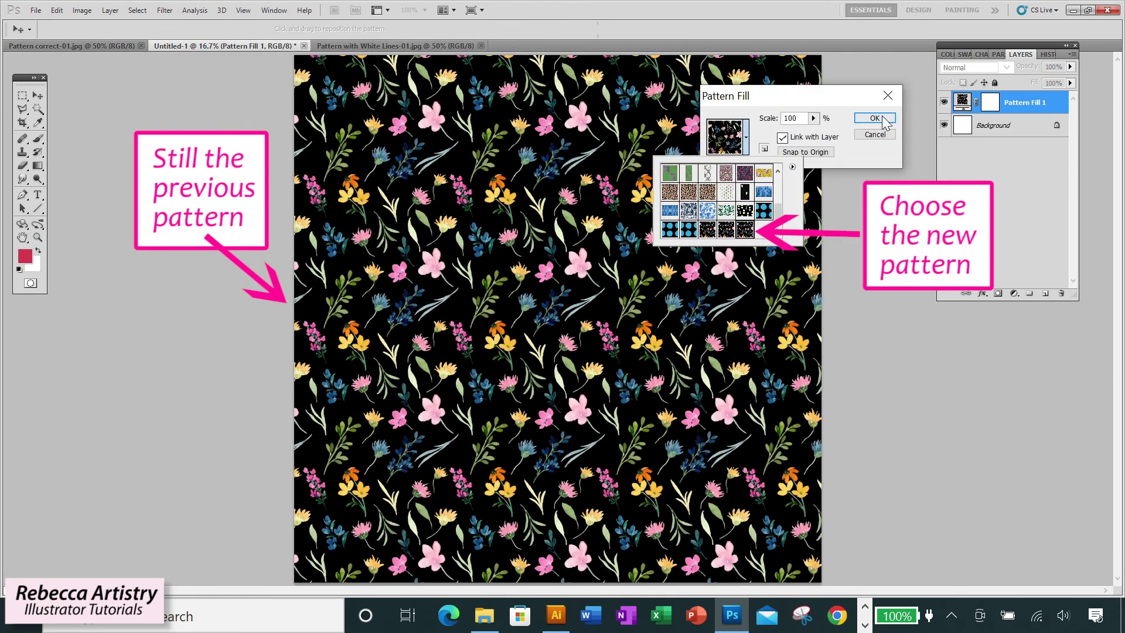
click(879, 115)
Zoom in to 100% on the tiles to check for seams, then fit the document in view.
click(831, 221)
click(682, 376)
click(681, 377)
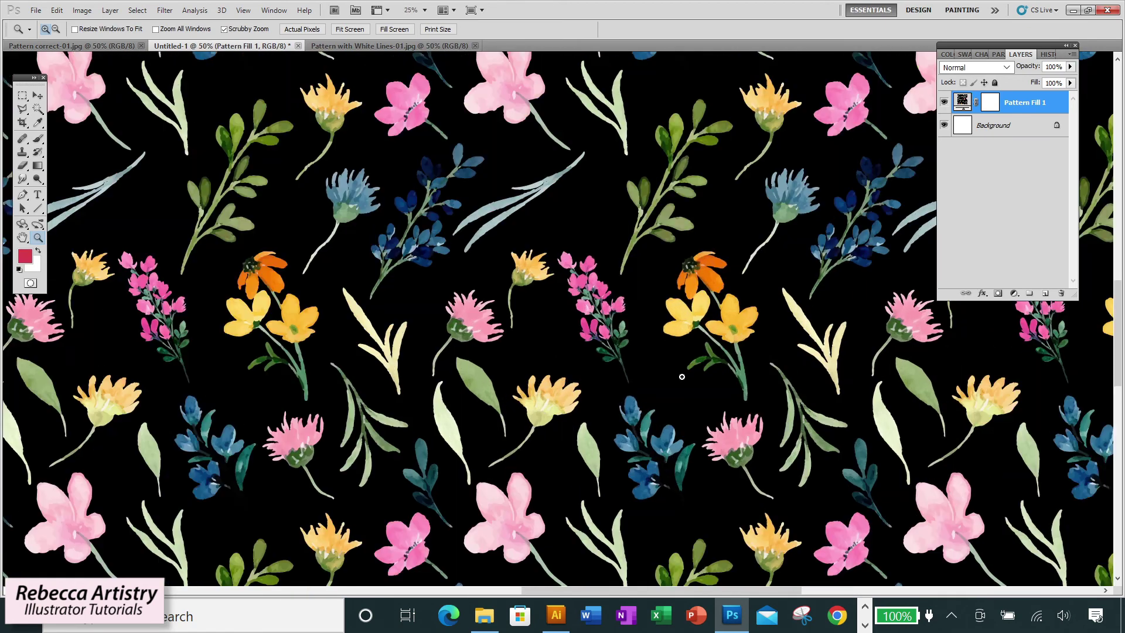
click(682, 377)
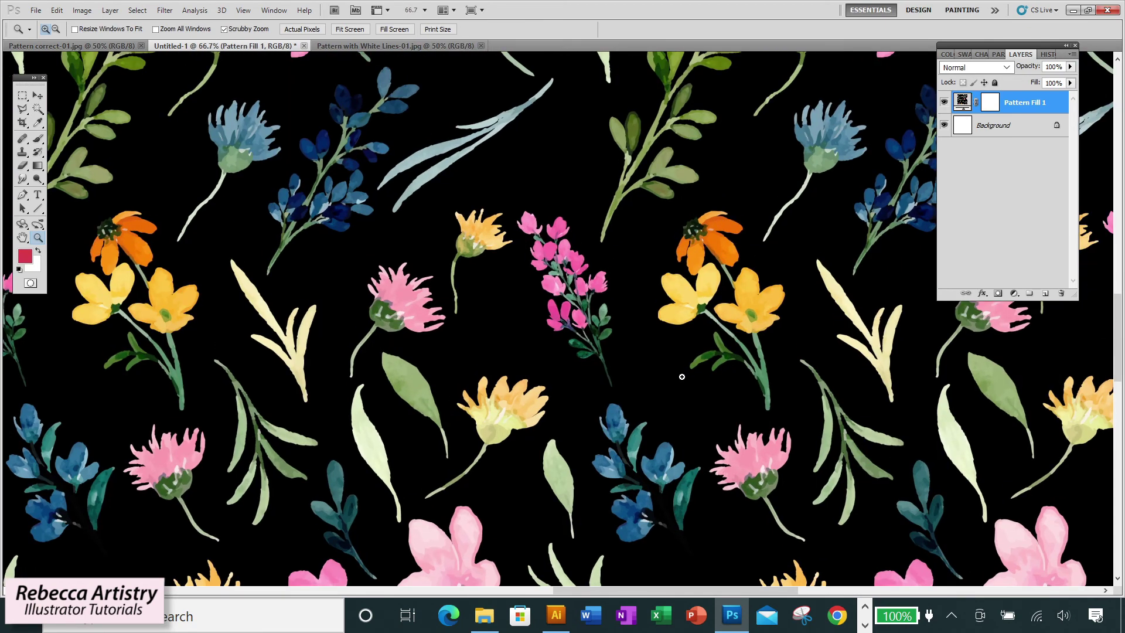
click(682, 377)
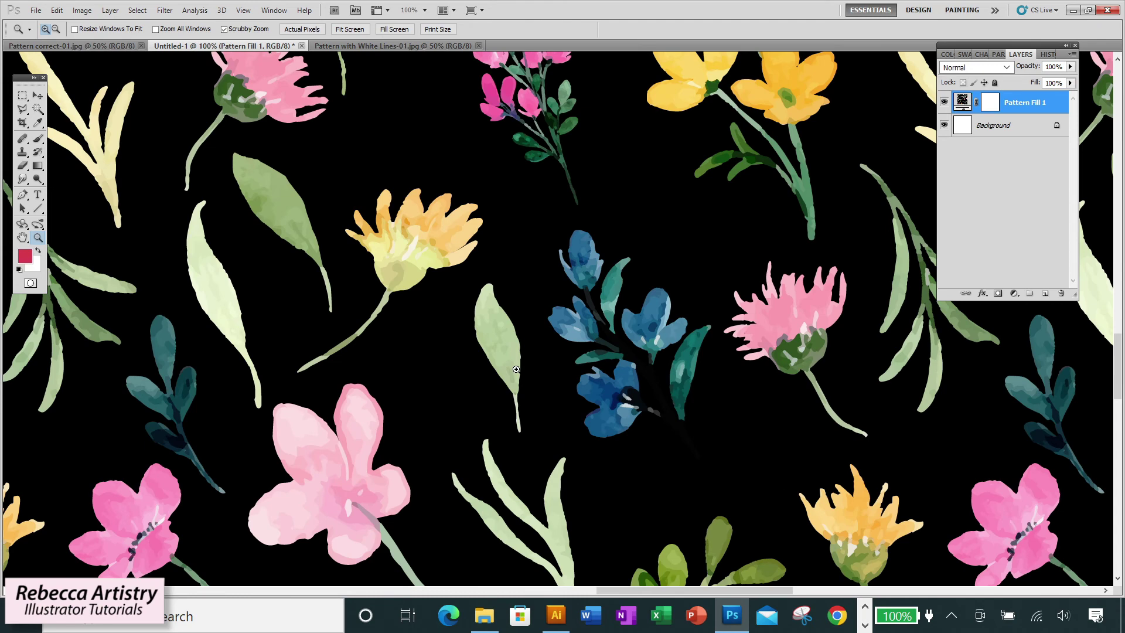
alt+click(516, 369)
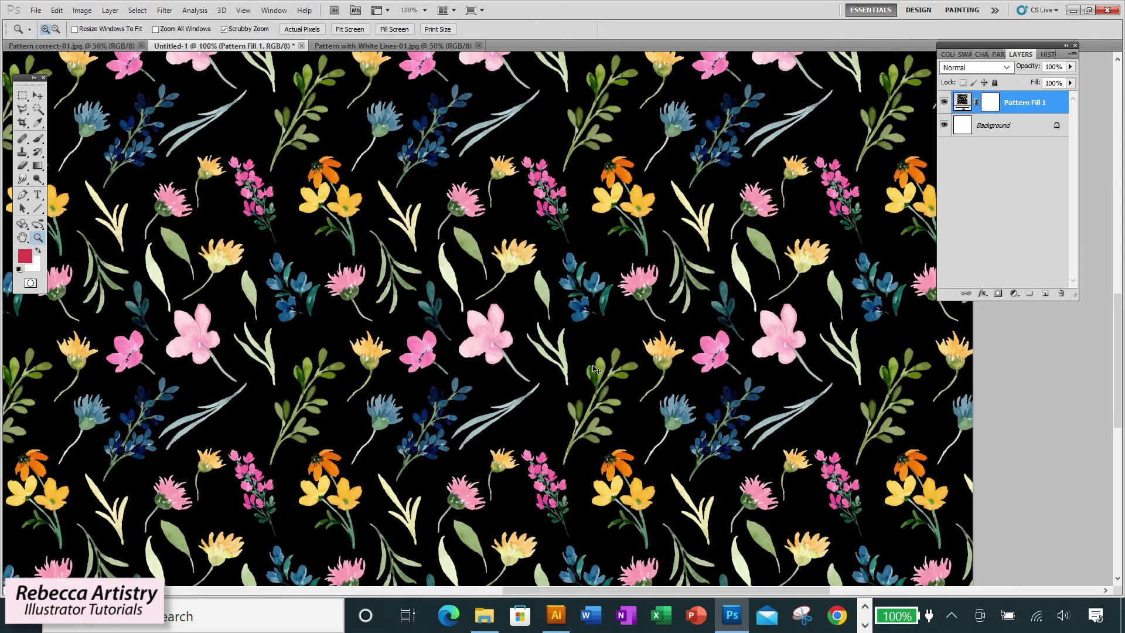
key(ctrl+0)
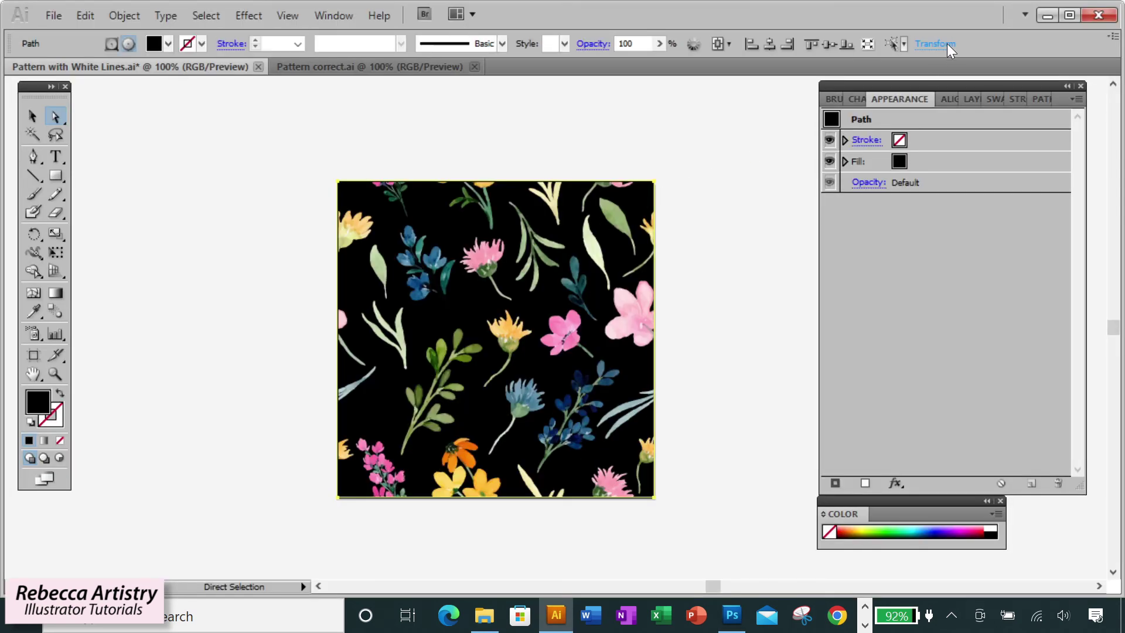
Change the black square's W and H from 360.13 px to 360 px, then recheck its size.
click(948, 45)
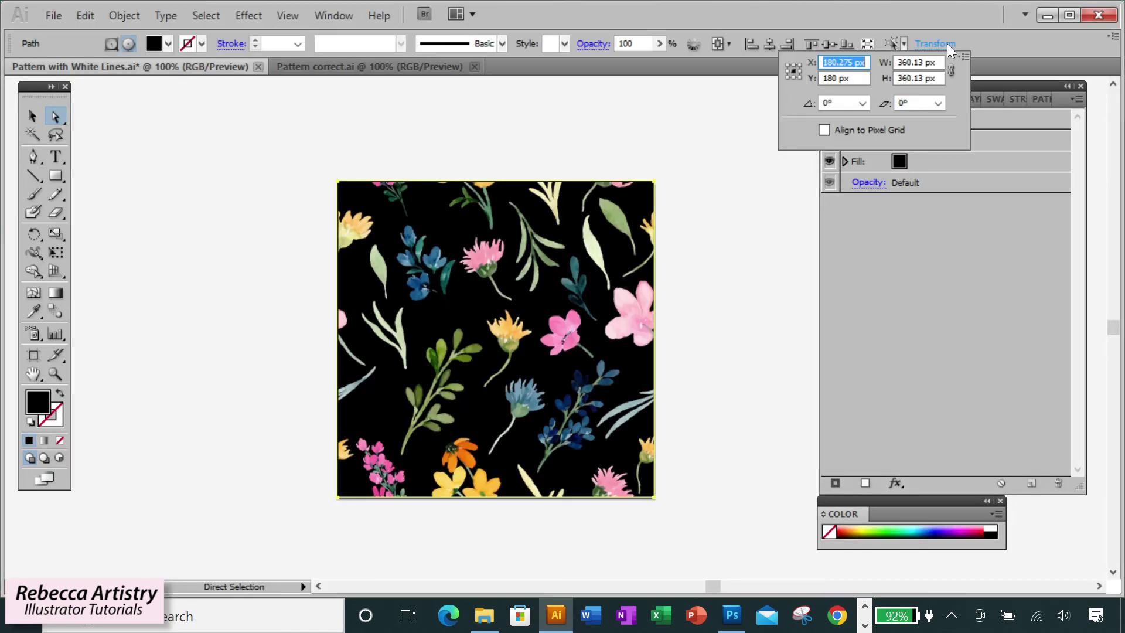
click(923, 62)
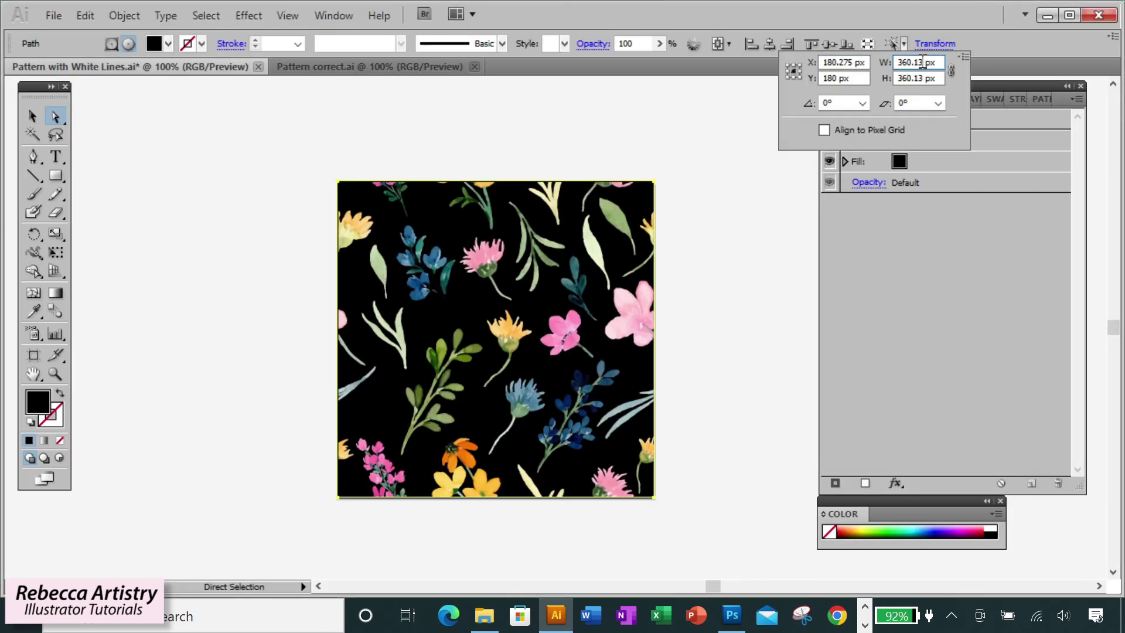
key(BackSpace)
key(BackSpace)
key(Tab)
key(BackSpace)
key(BackSpace)
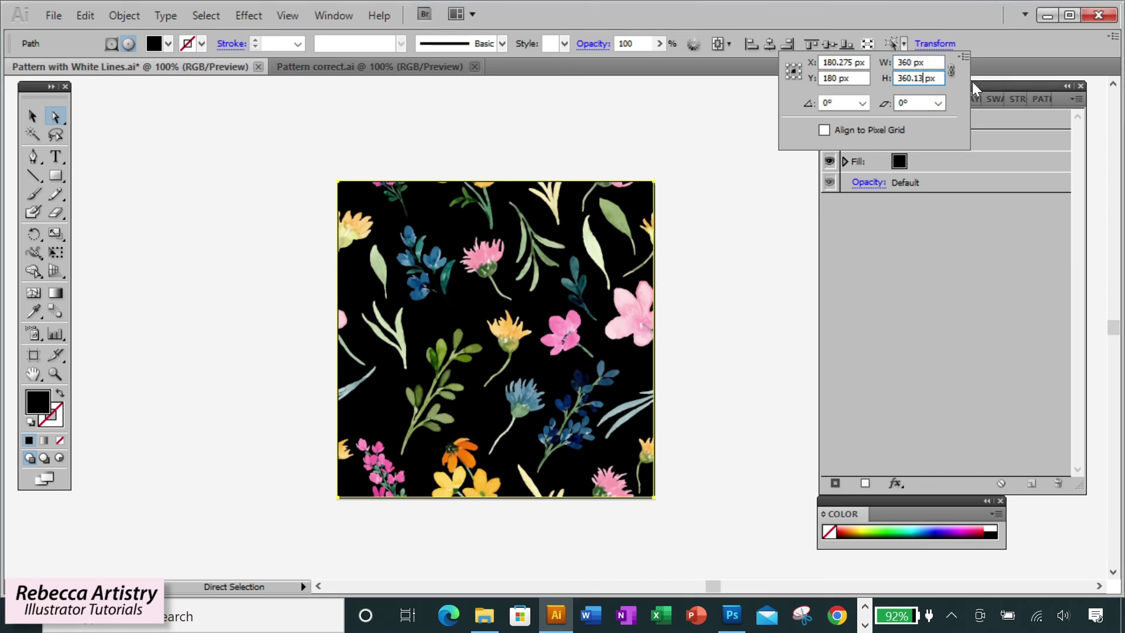
key(Return)
click(747, 195)
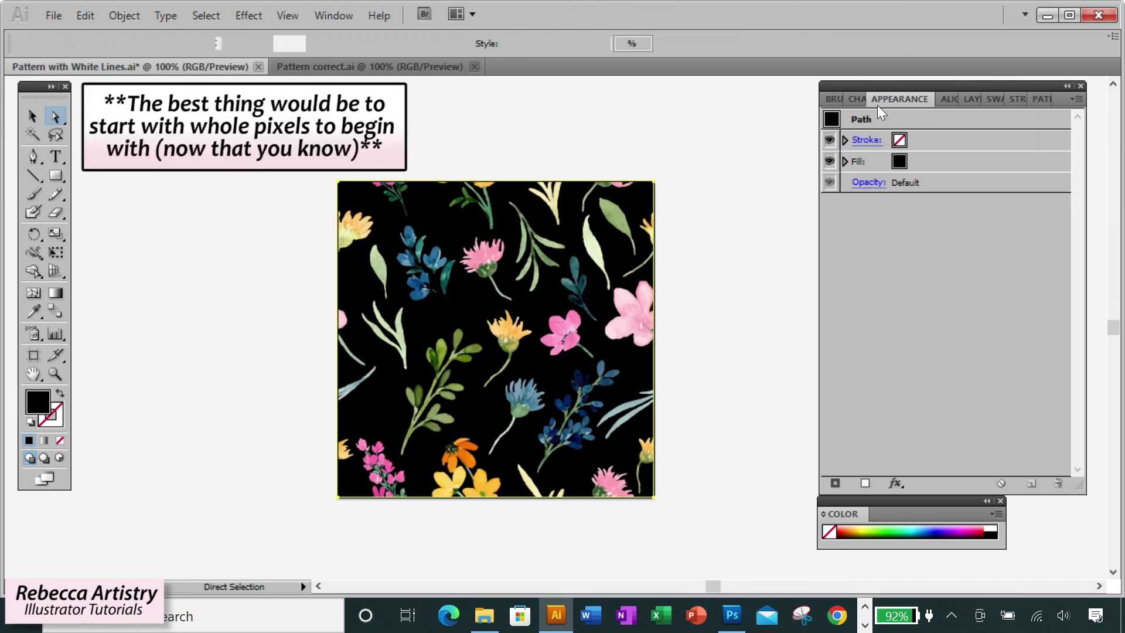
click(935, 49)
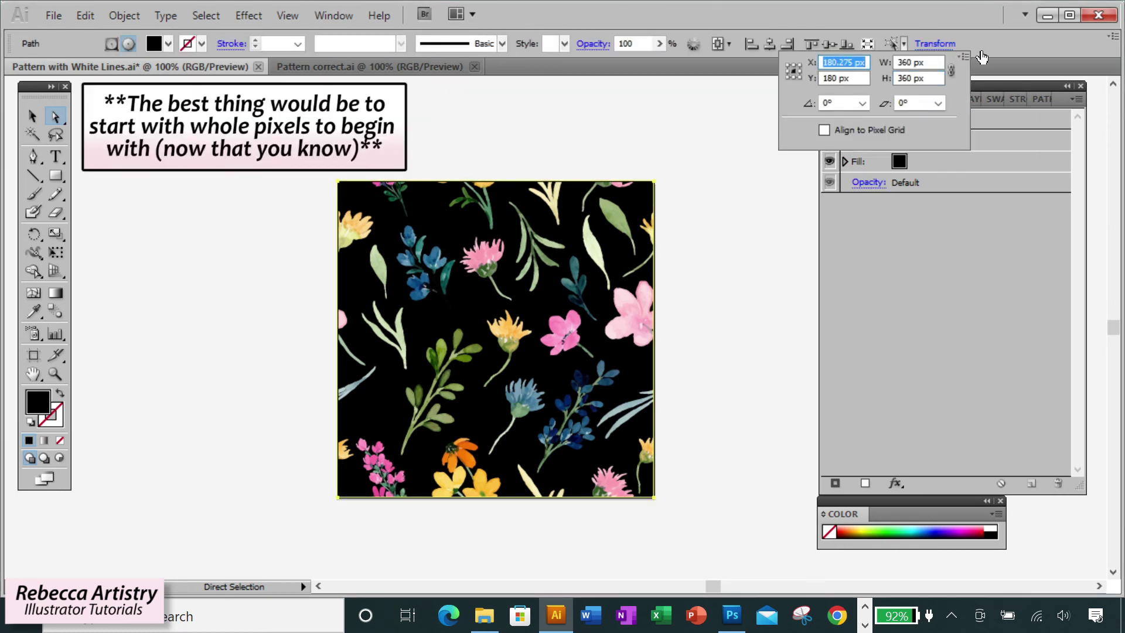